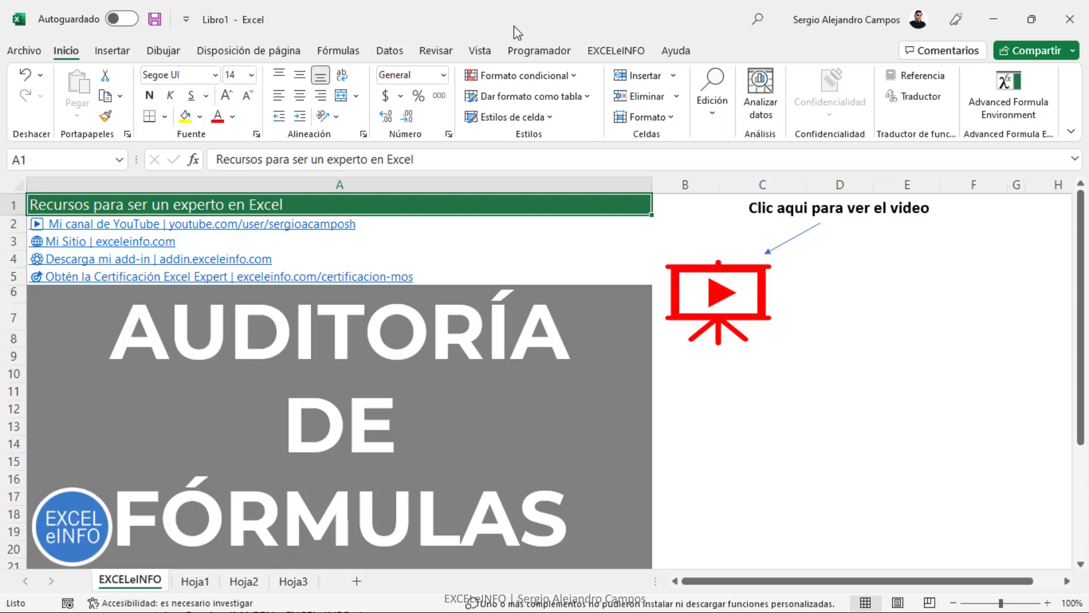
- Go to Hoja1 with the RASTREAR PRECEDENTES Y DEPENDIENTES commission table
left_click(195, 581)
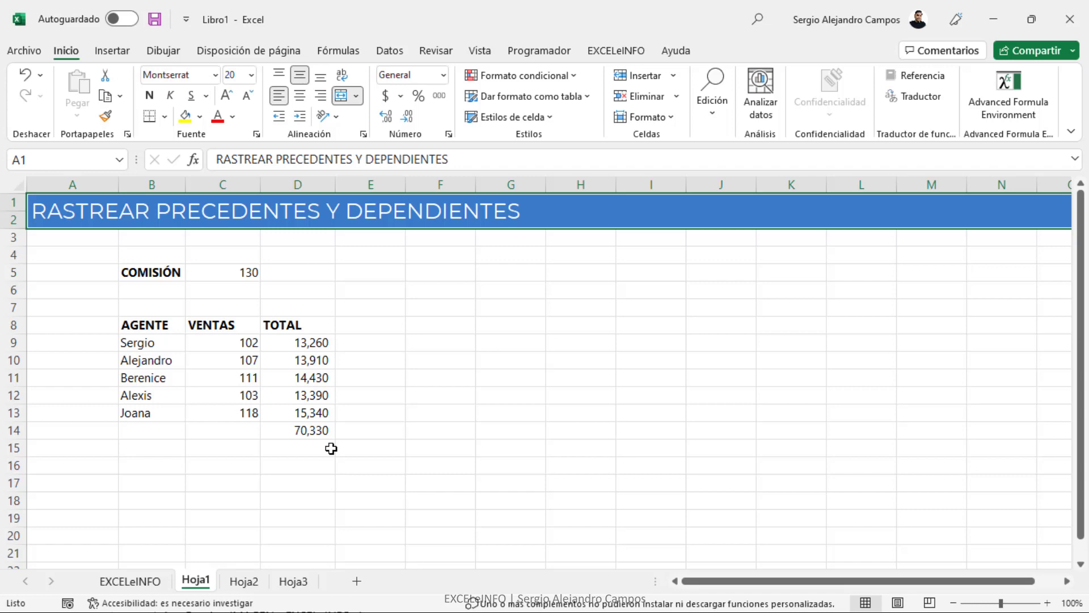
- Bring up the Fórmulas tools and select the commission C5, agent names, sales and totals
key("Down")
key("Down")
key("Down")
key("Right")
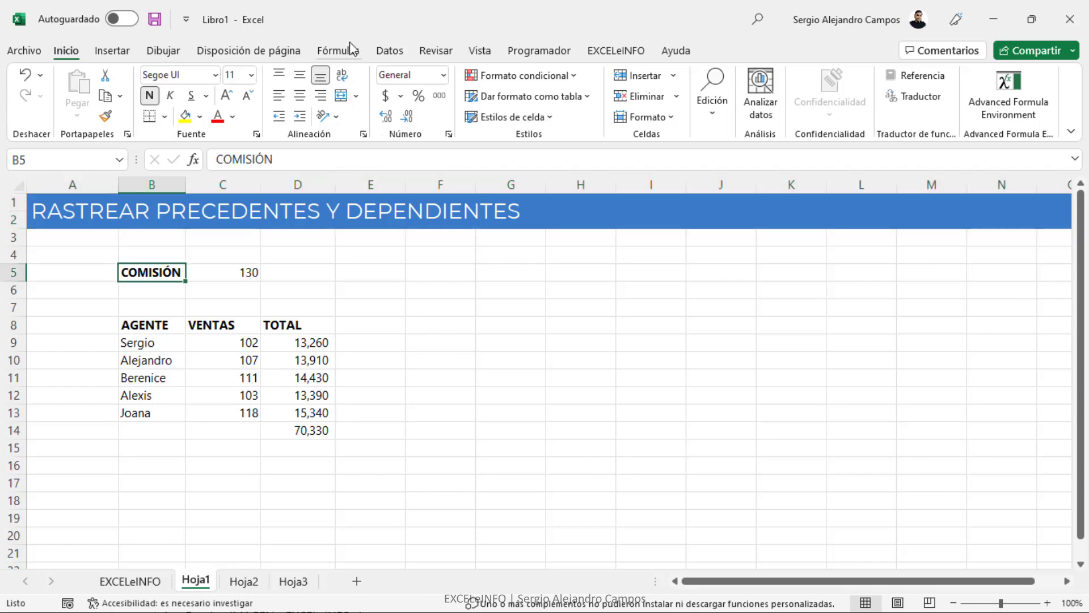
left_click(352, 48)
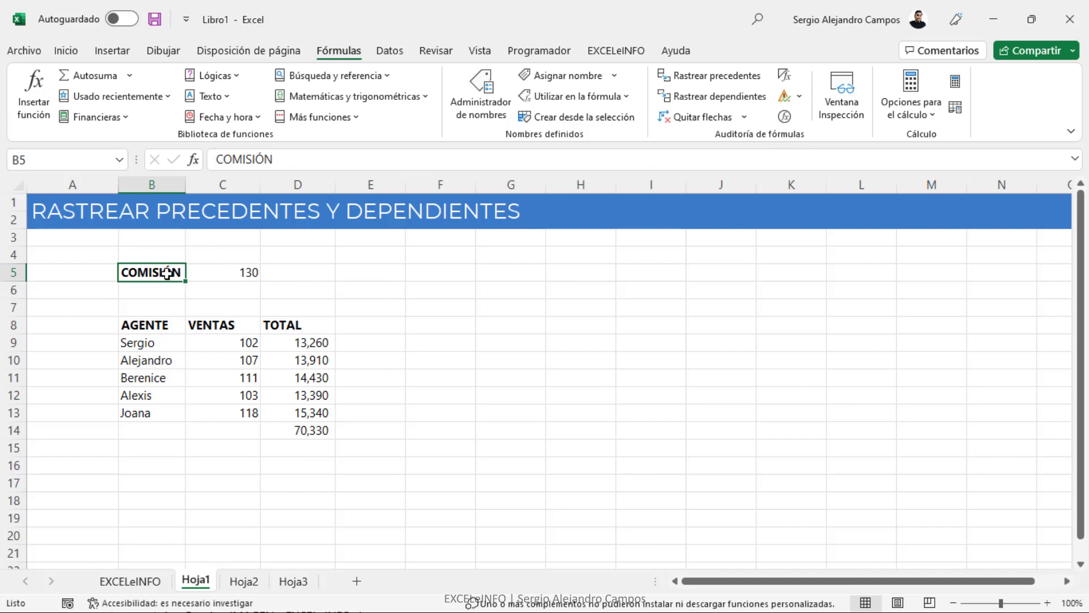
left_click(239, 274)
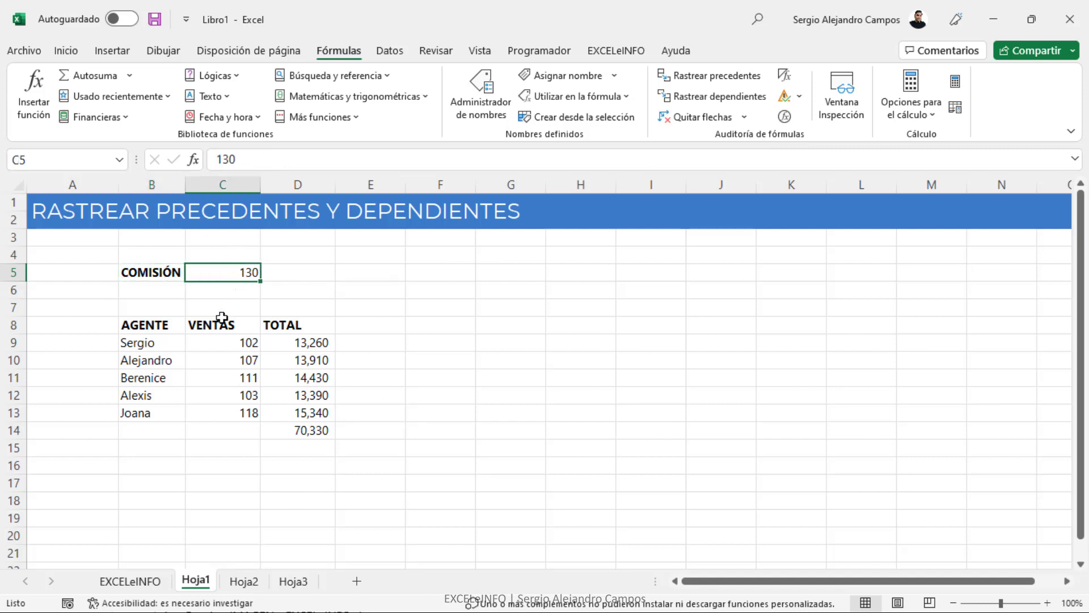
left_click_drag(163, 339, 153, 413)
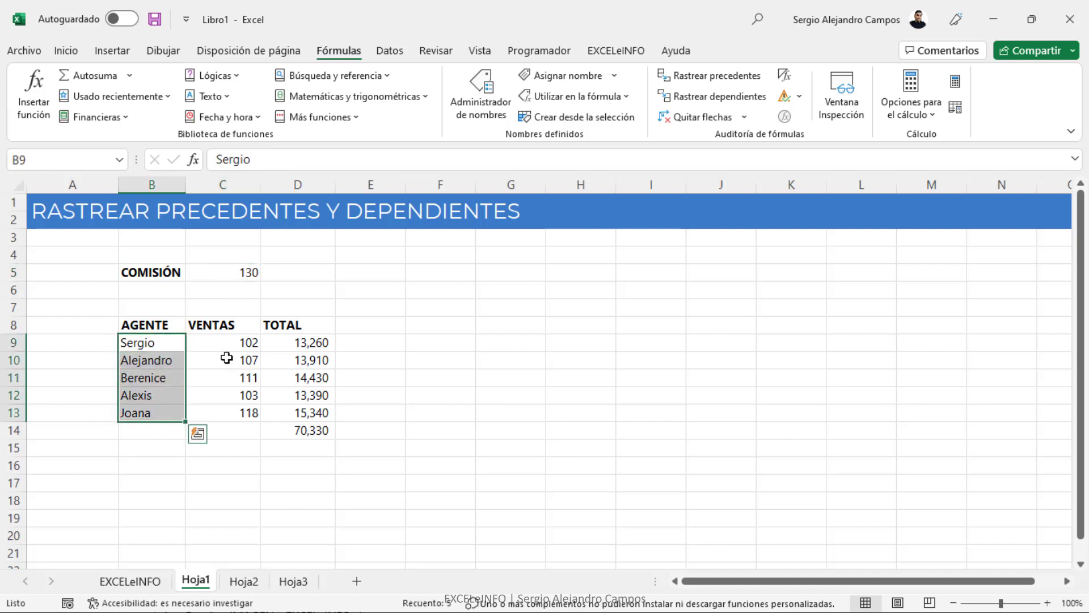
left_click_drag(241, 348, 240, 412)
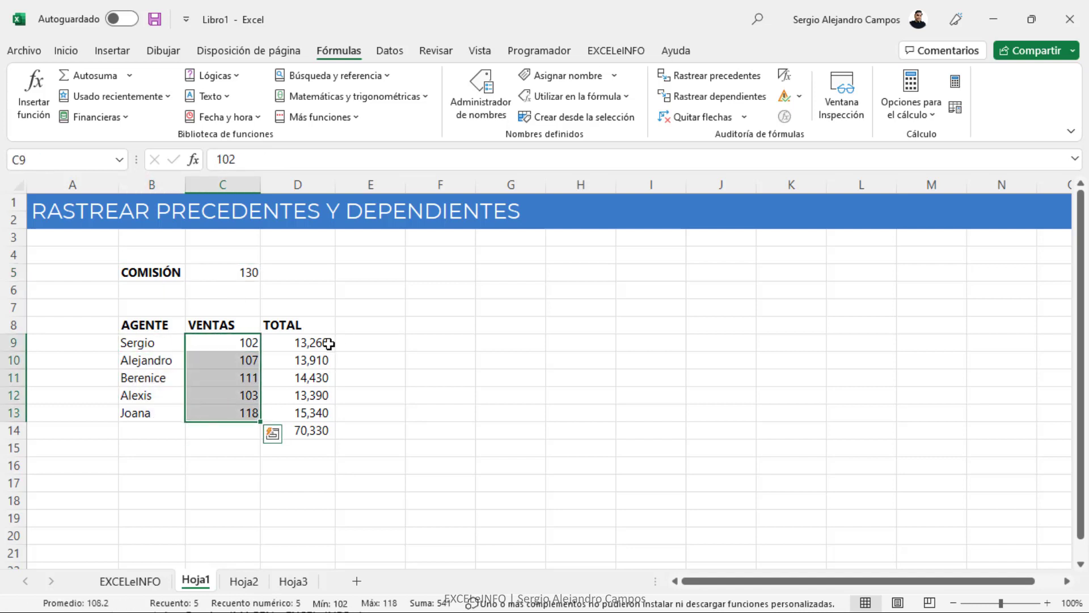
mouse_move(328, 344)
left_mouse_down()
mouse_move(323, 401)
mouse_move(372, 362)
left_mouse_up()
- Inspect D9's formula =C9*$C$5 and select its inputs C9 and C5
left_click(316, 343)
double_click(318, 344)
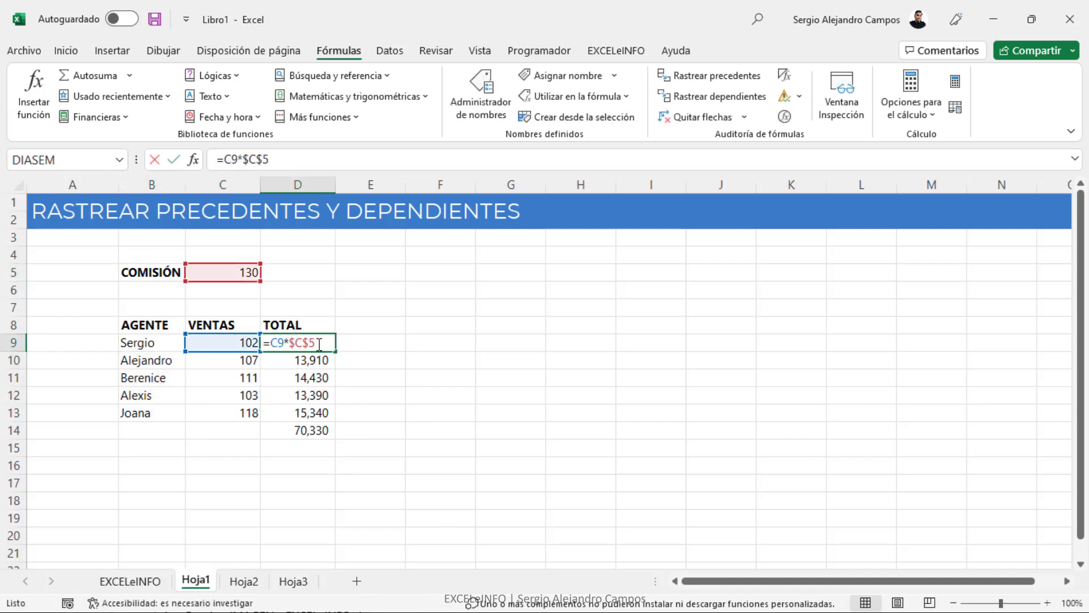
key("Escape")
left_click(151, 343)
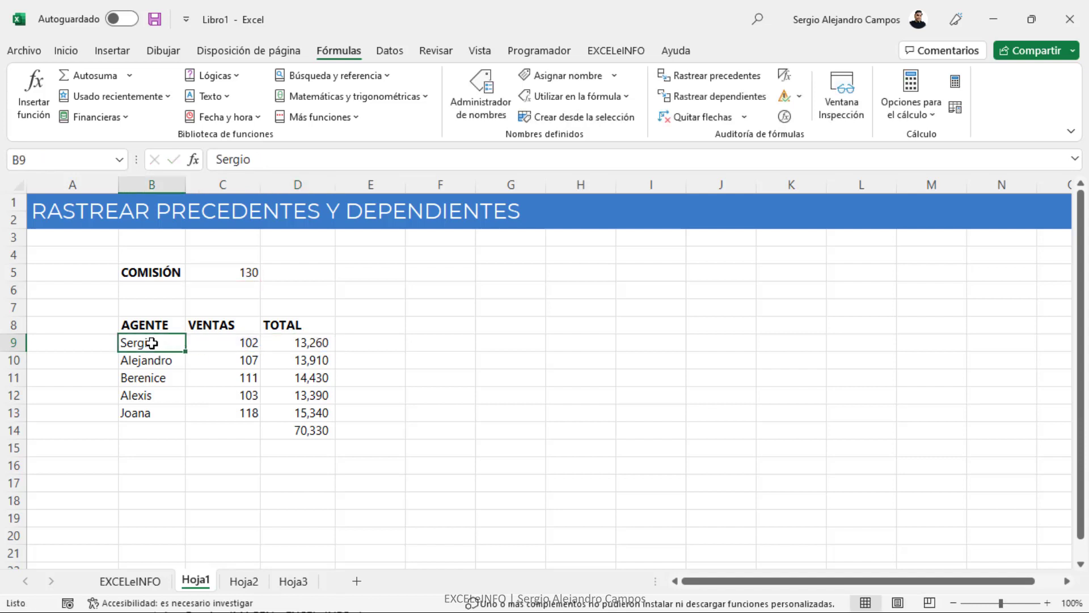
left_click(233, 341)
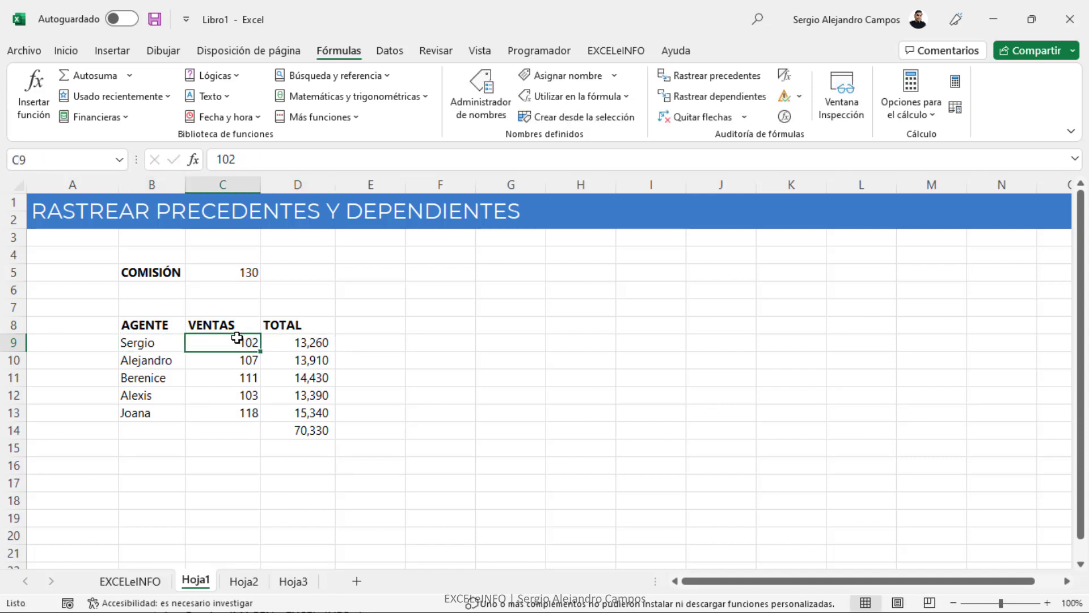
left_click(238, 269)
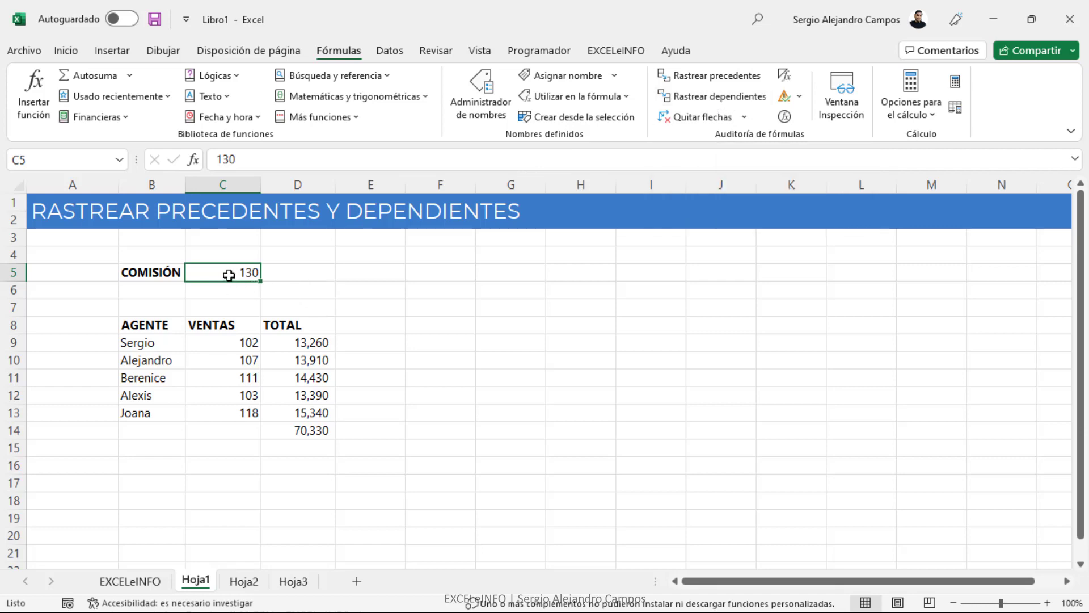
key("Delete")
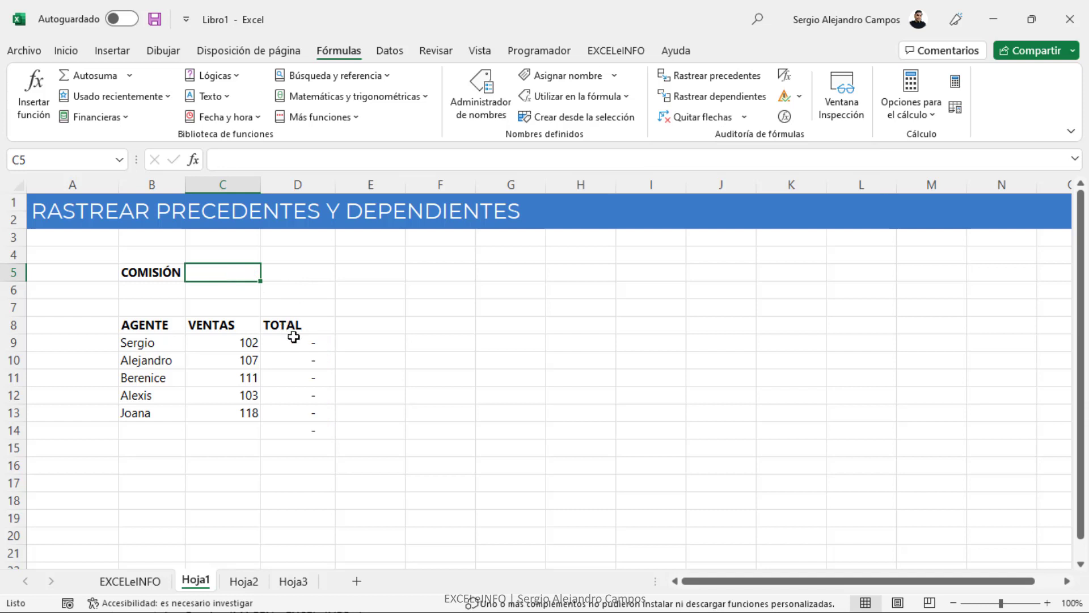
left_click_drag(294, 343, 296, 432)
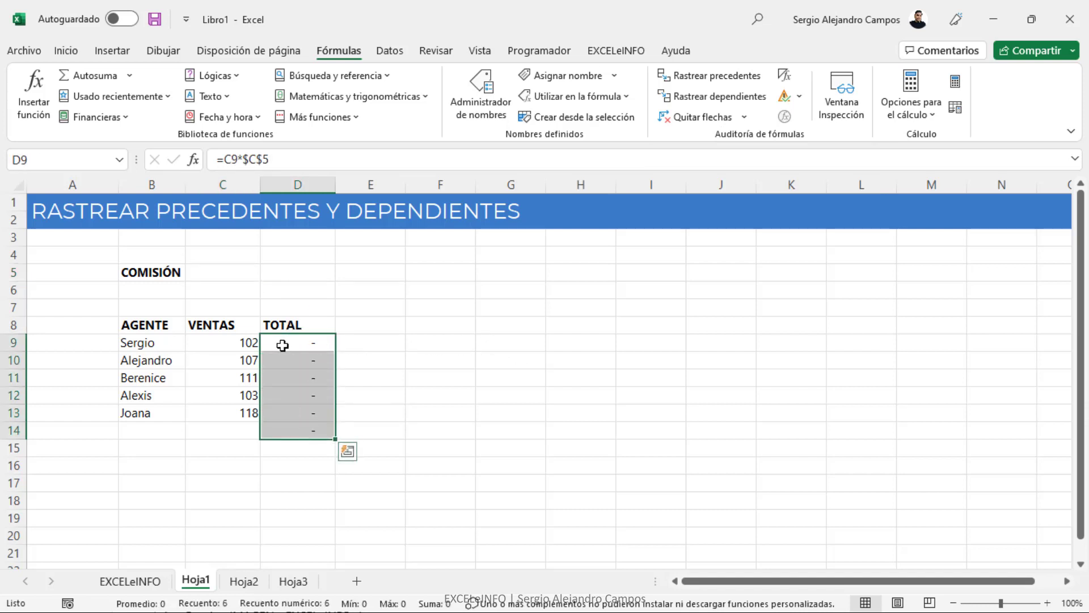
double_click(278, 345)
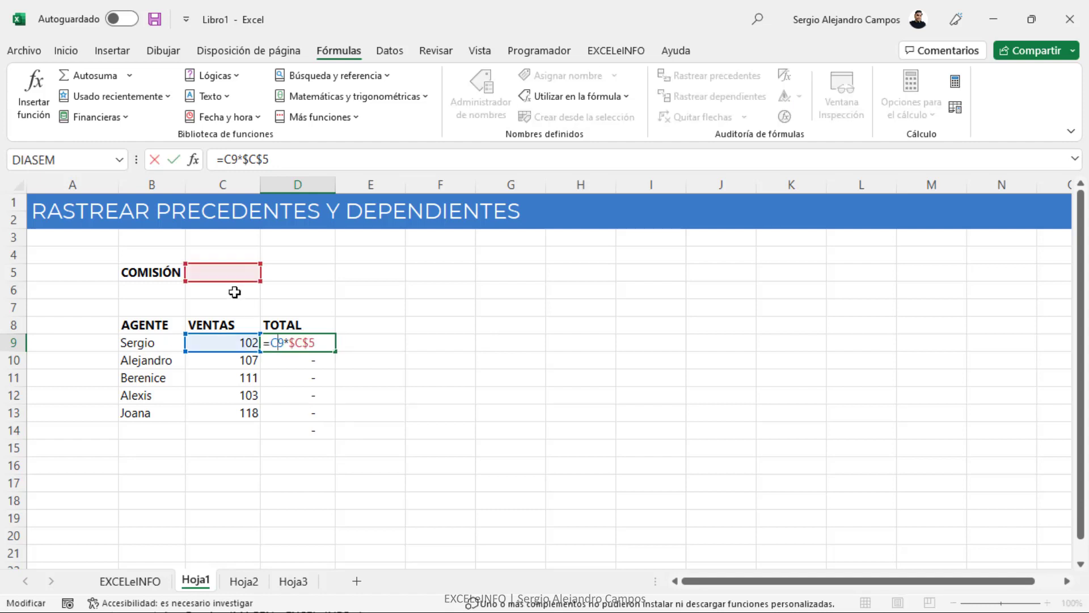
key("Escape")
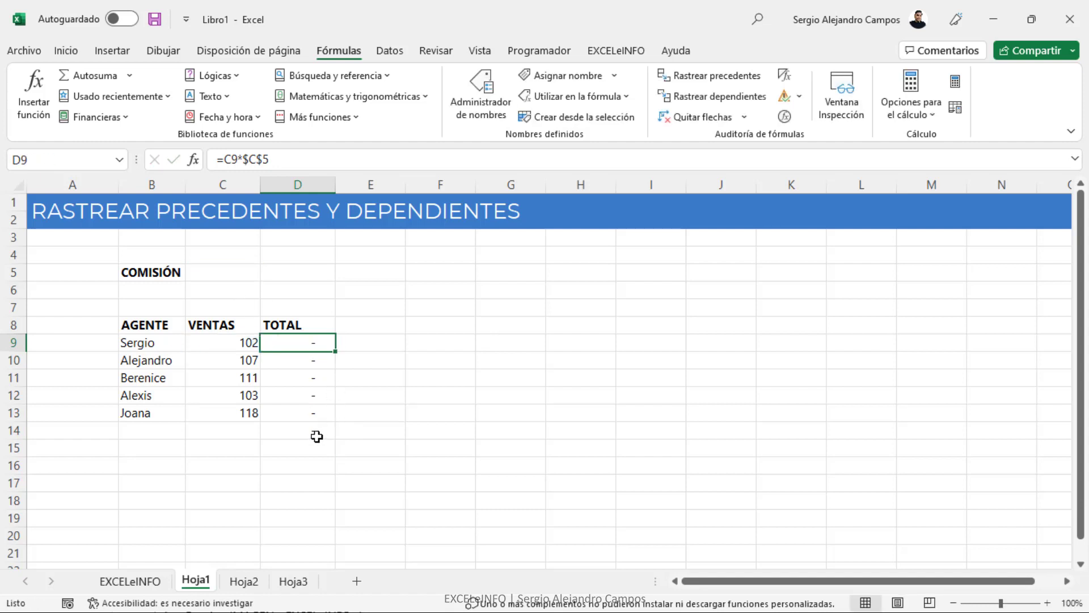
left_click(316, 434)
type("=SUMA(D9:D13)")
double_click(315, 435)
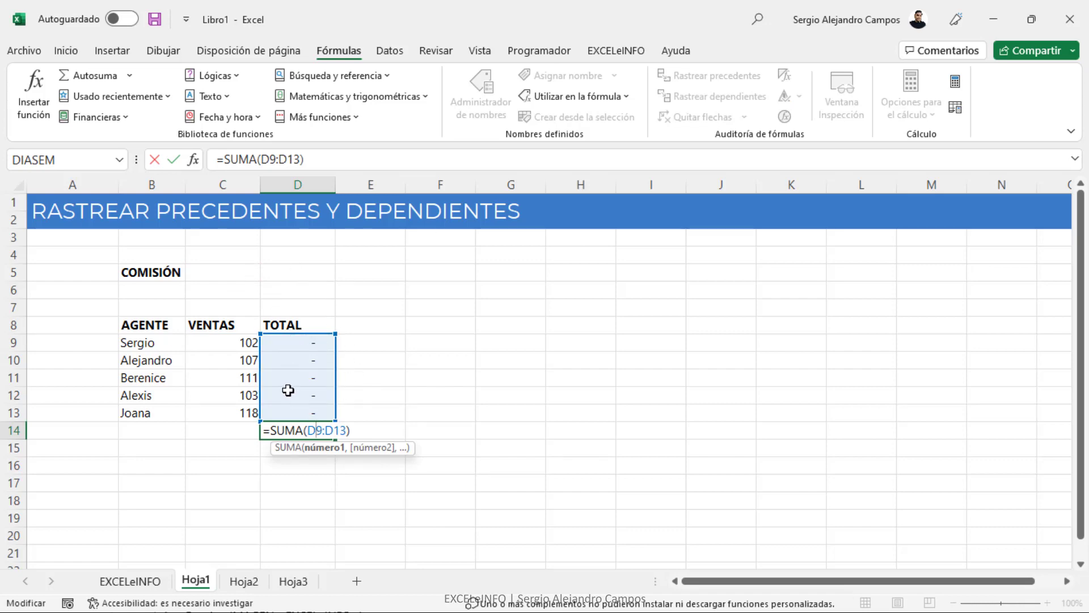
key("Escape")
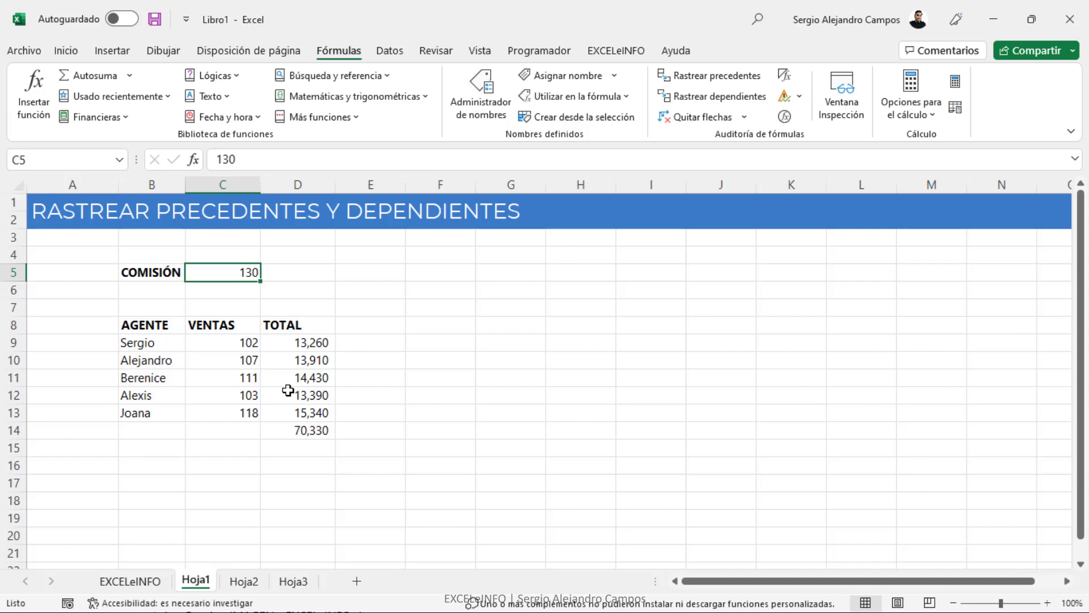
left_click(735, 106)
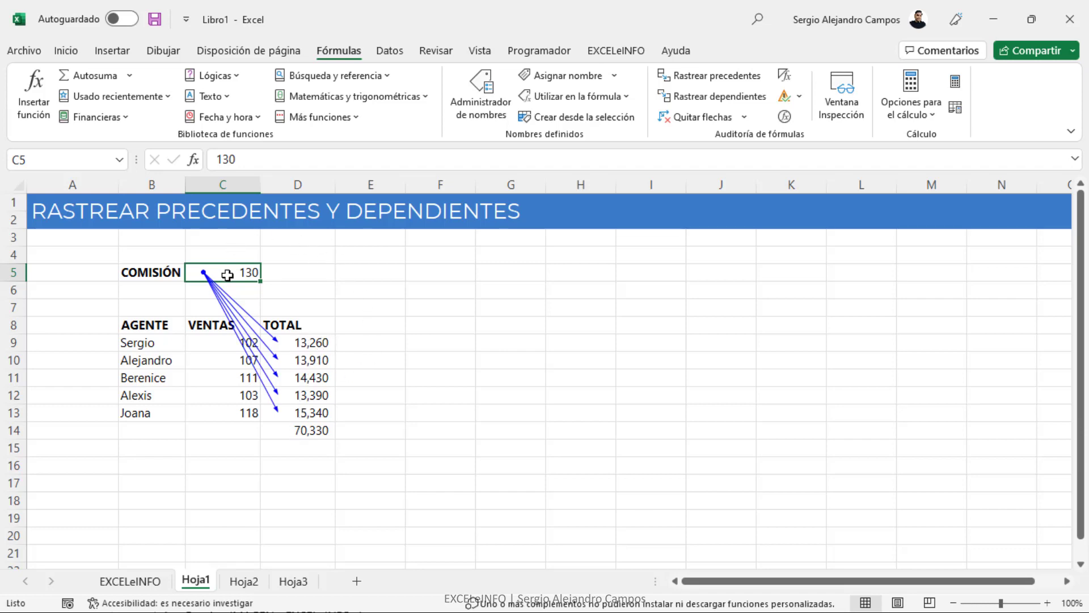
left_click(737, 99)
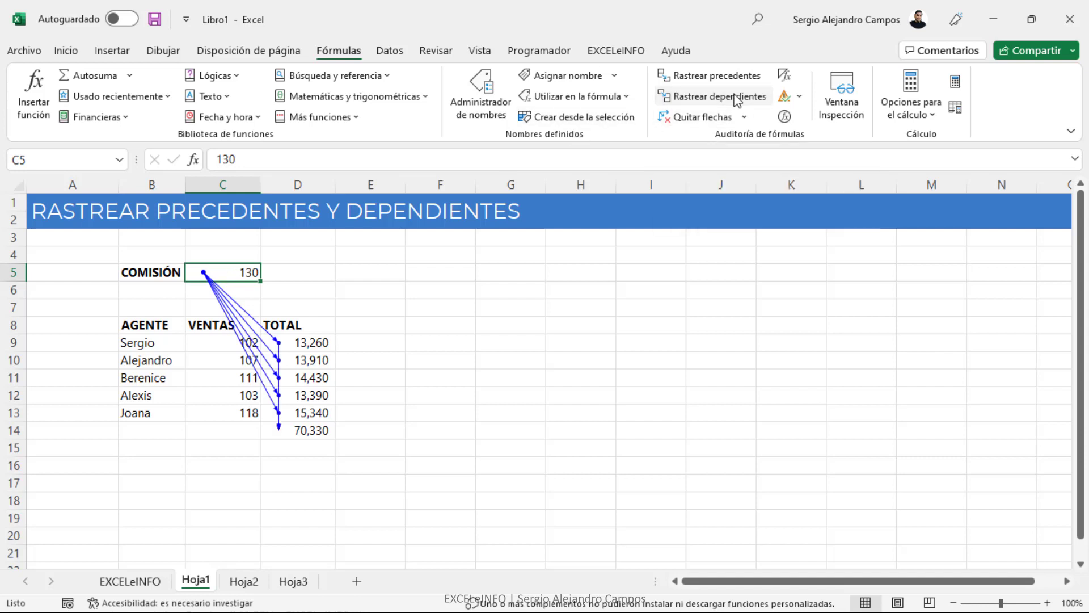
left_click(323, 434)
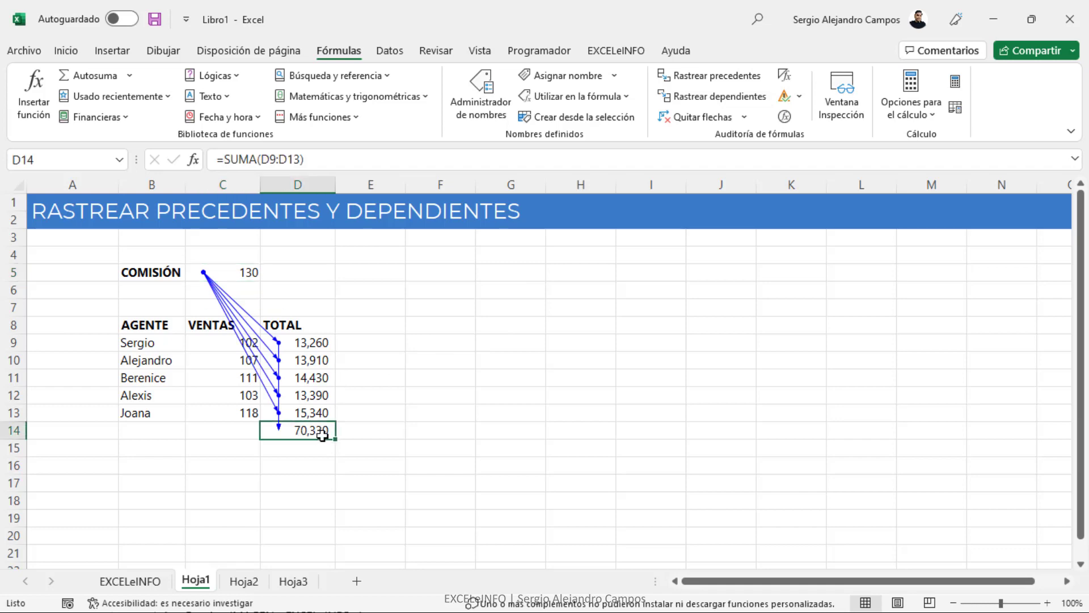
left_click(240, 272)
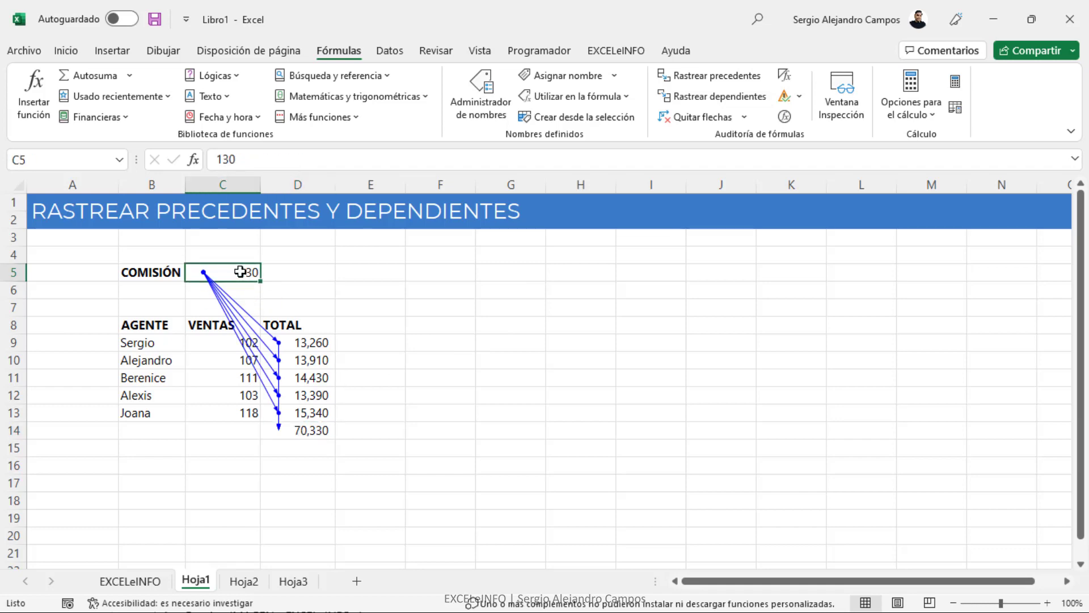
left_click_drag(322, 343, 304, 415)
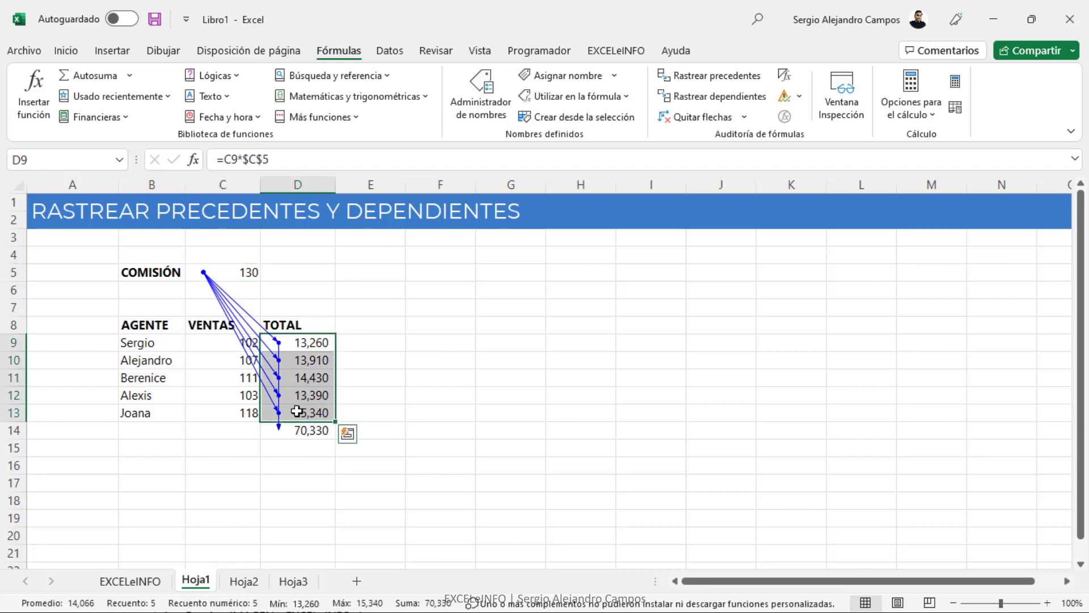
left_click(232, 273)
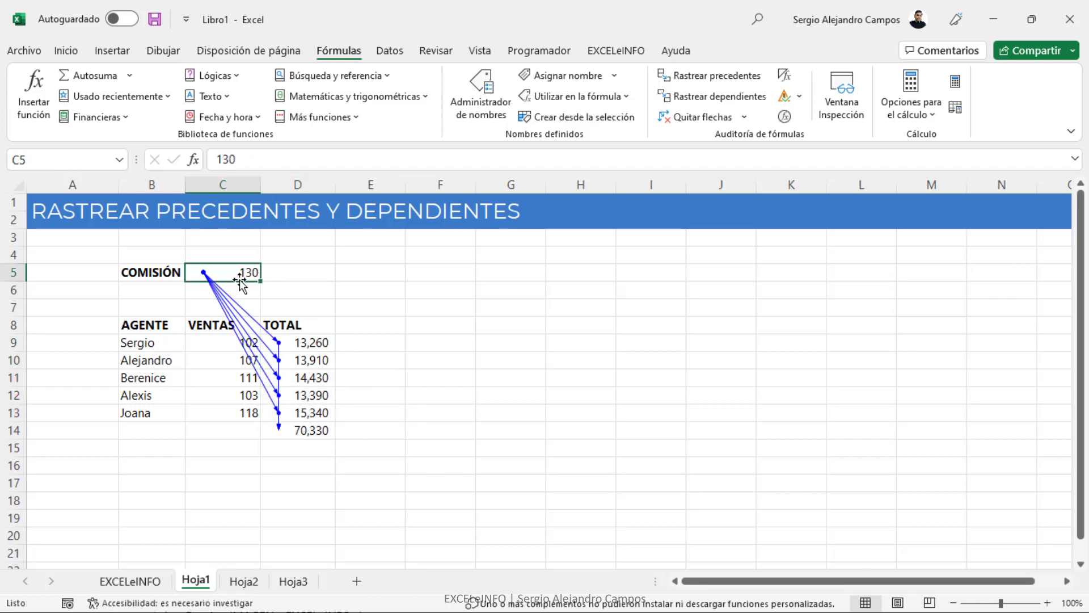
left_click(708, 117)
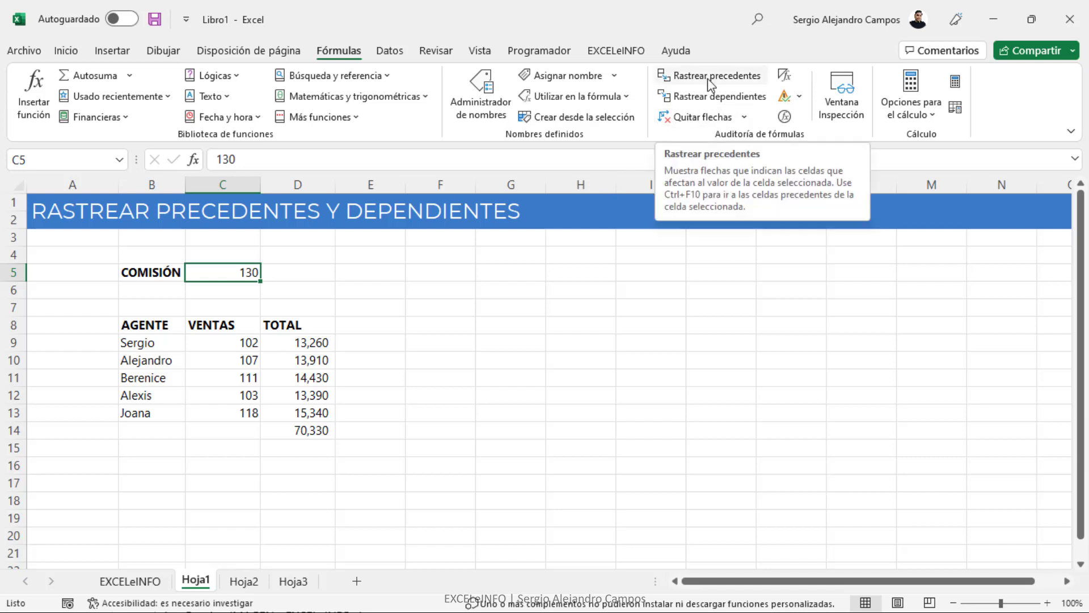
- Trace the precedents of Sergio's total in D9 with Rastrear precedentes
left_click(304, 342)
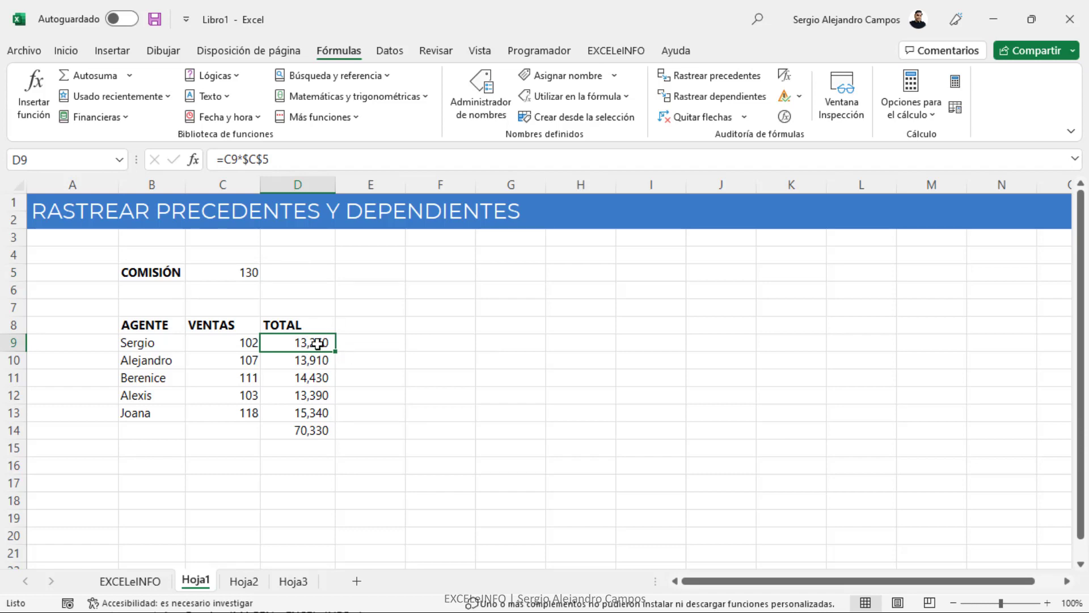
left_click(232, 274)
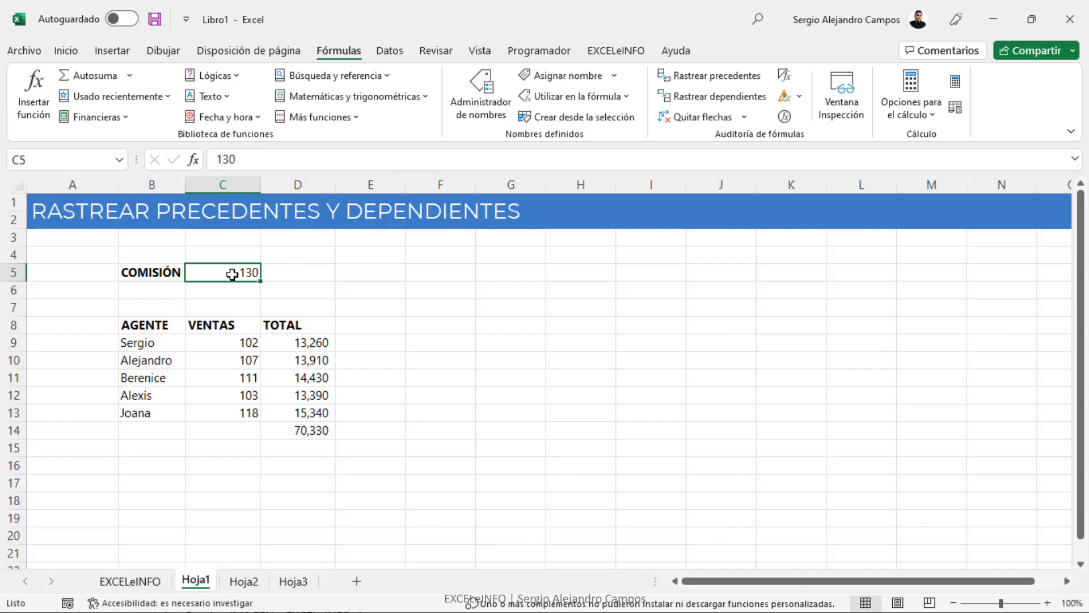
left_click(300, 341)
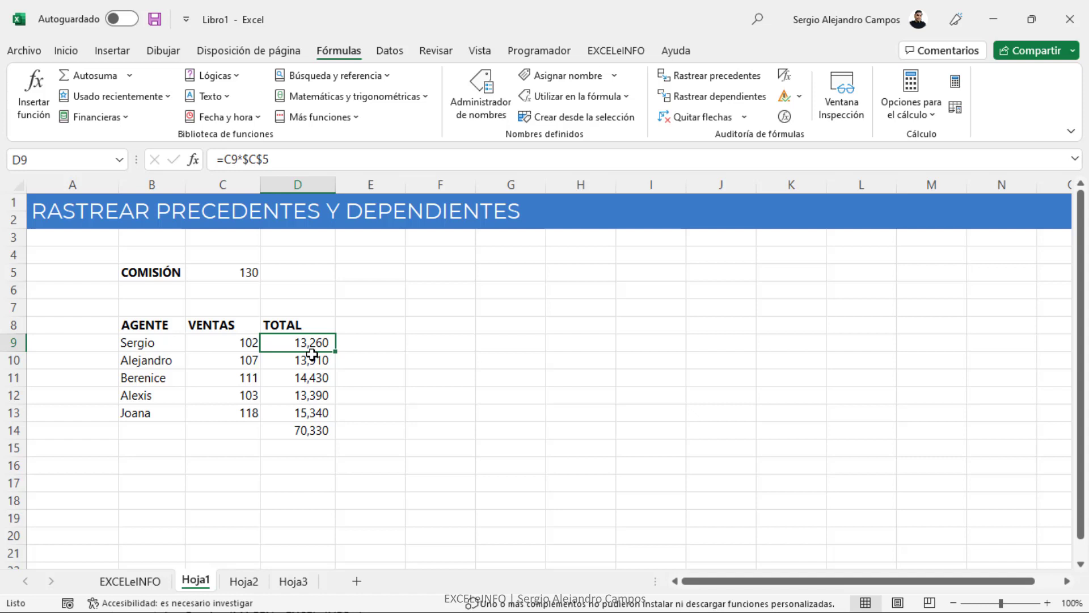
left_click(717, 77)
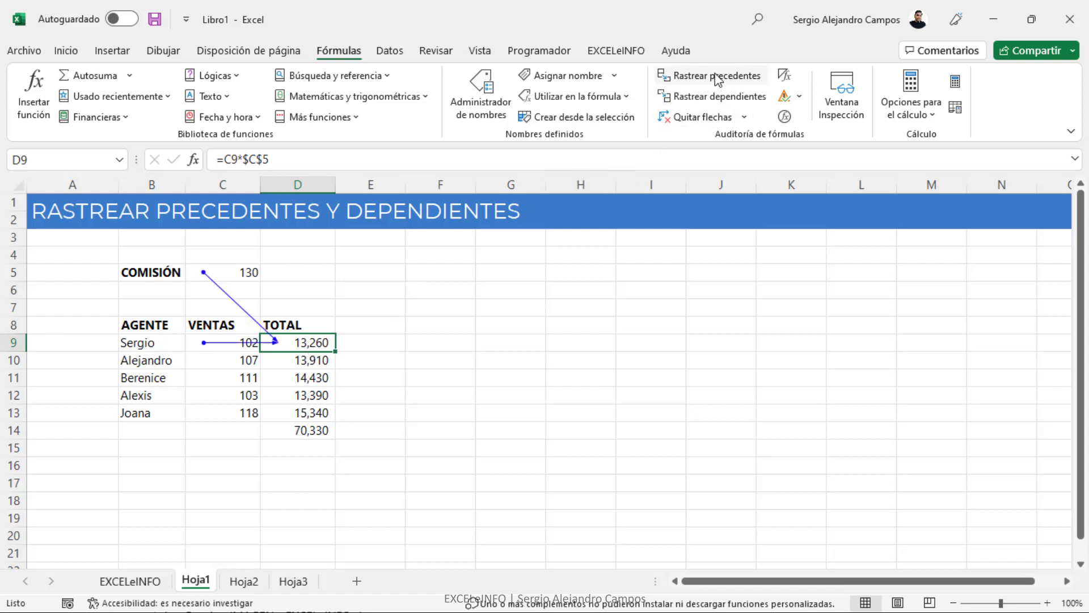
- Compare D9's formula with the arrows to C9 and C5, check D14, then move to Hoja2
double_click(327, 341)
key("Escape")
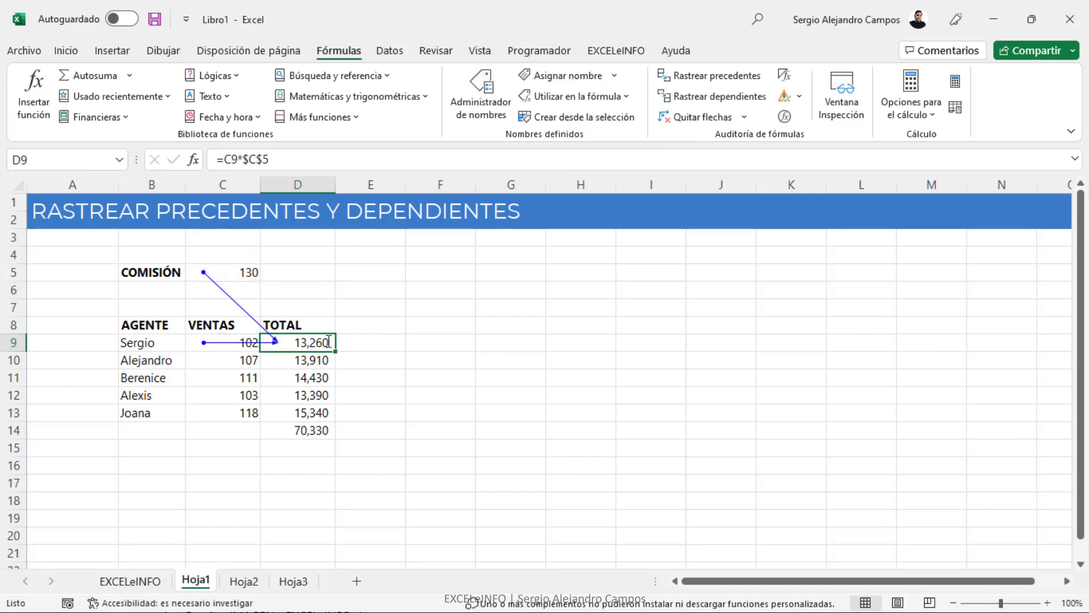
left_click(235, 350)
left_click(244, 274)
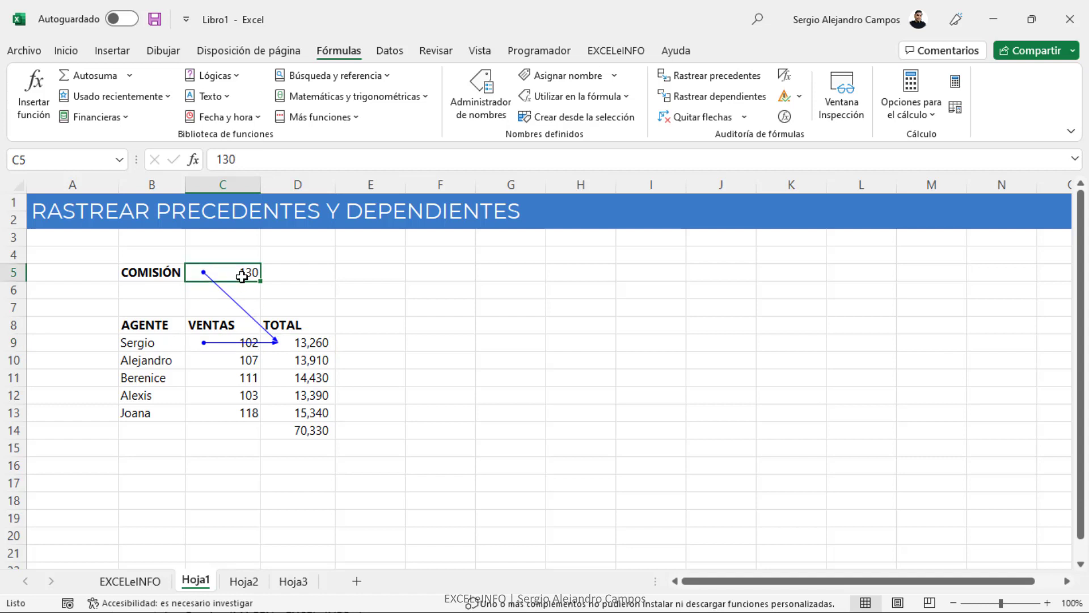
left_click(235, 337)
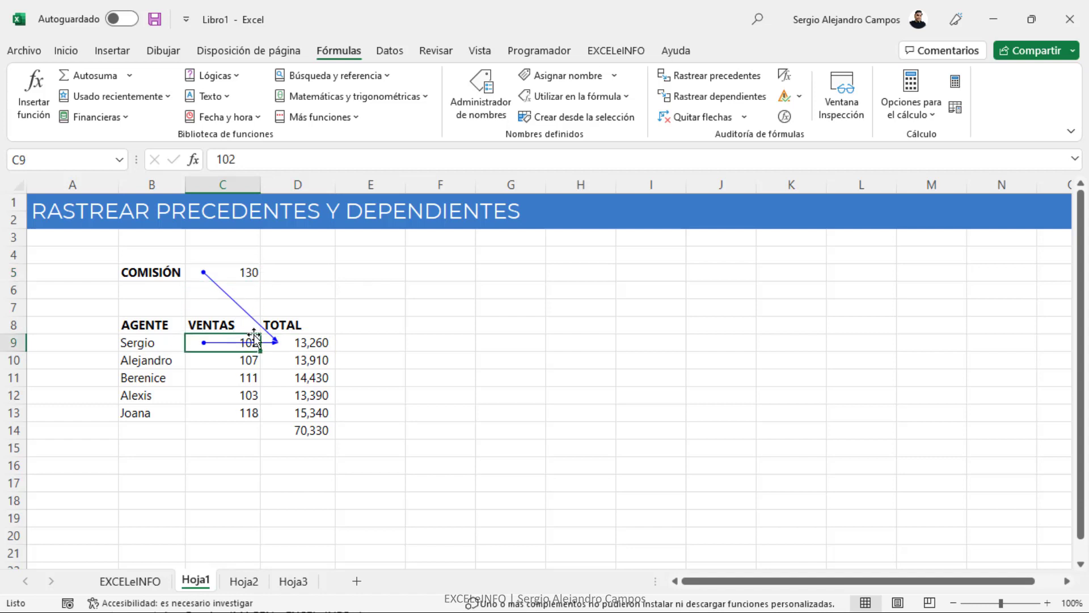
left_click(317, 344)
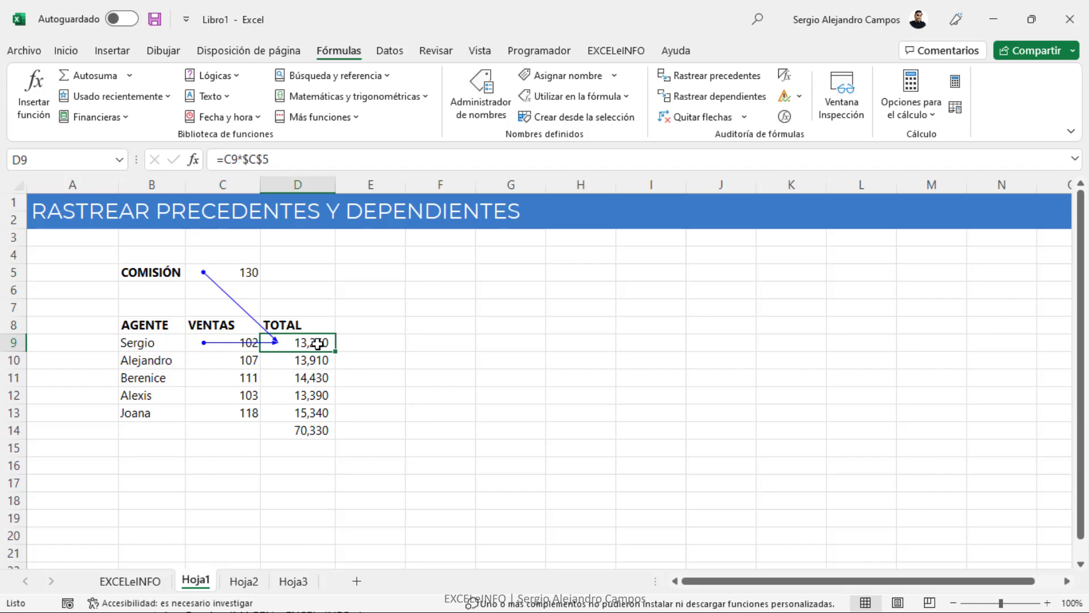
left_click(315, 430)
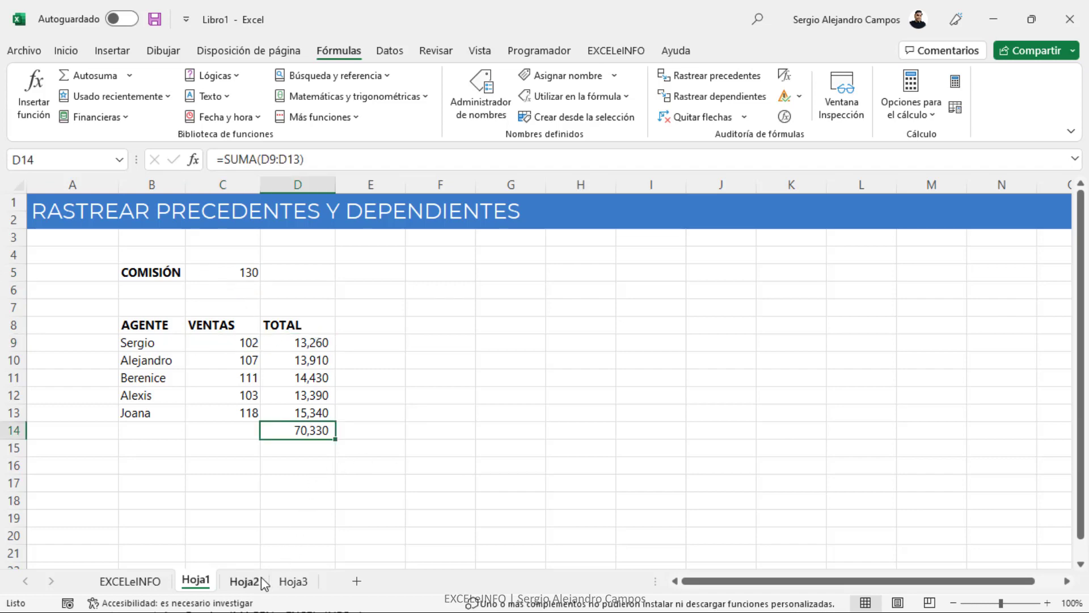
left_click(244, 580)
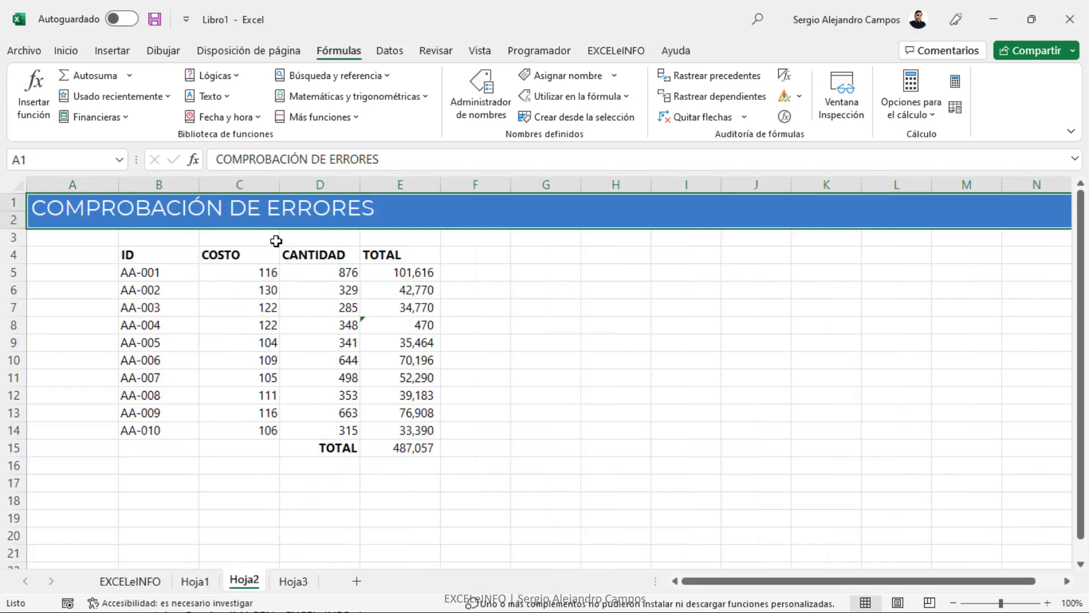
left_click(150, 256)
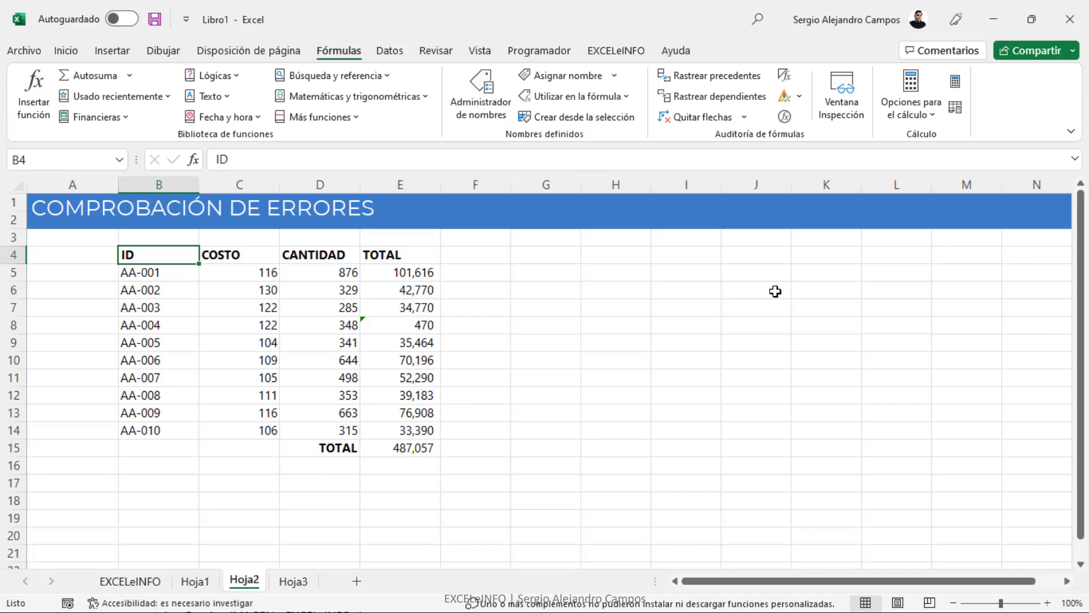
left_click(382, 324)
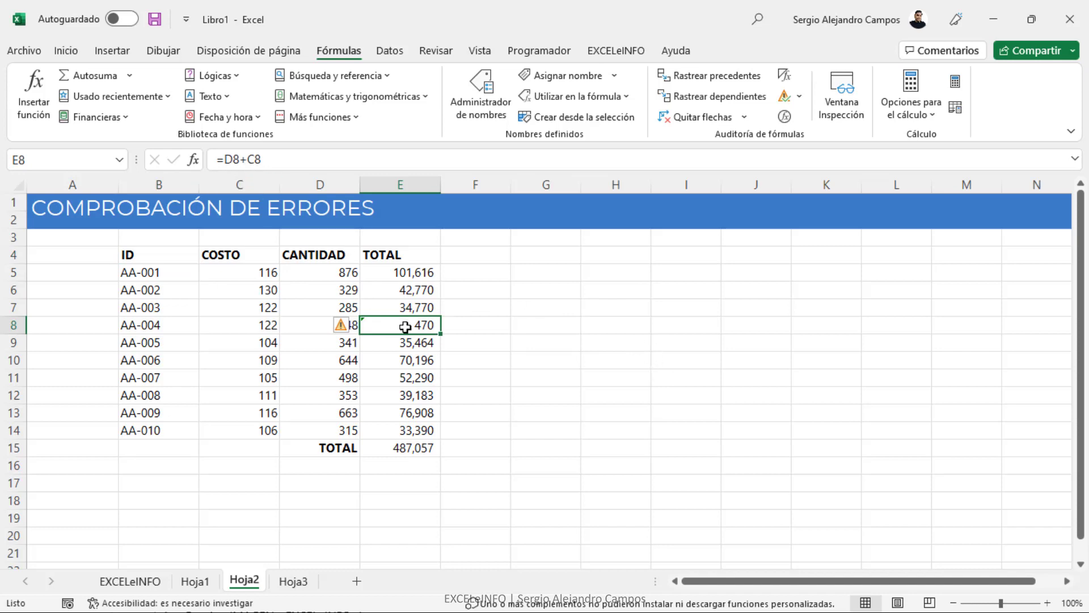
left_click(278, 159)
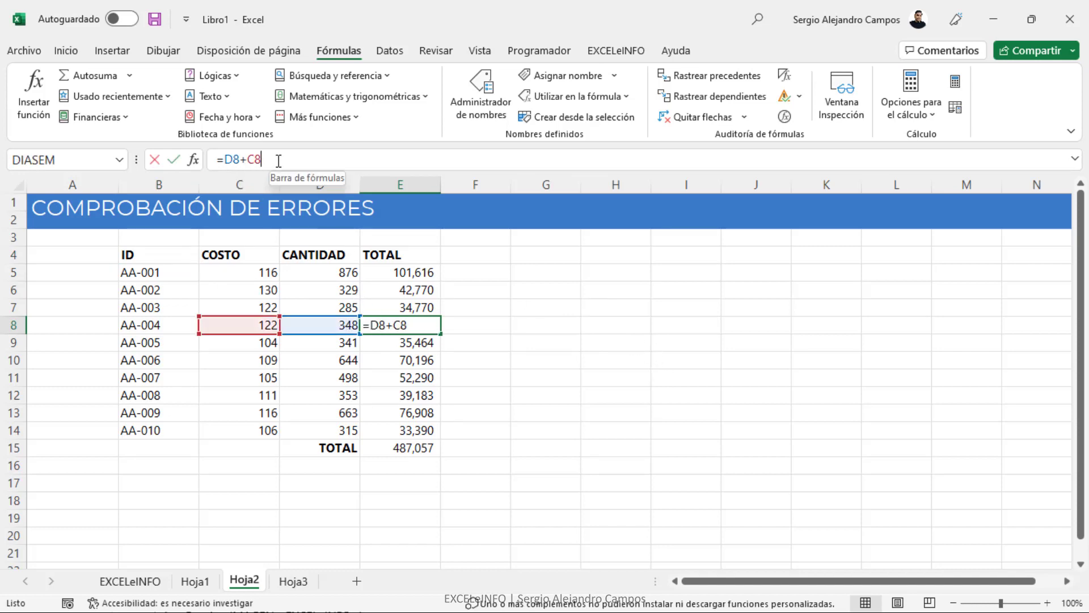
key("ctrl+Return")
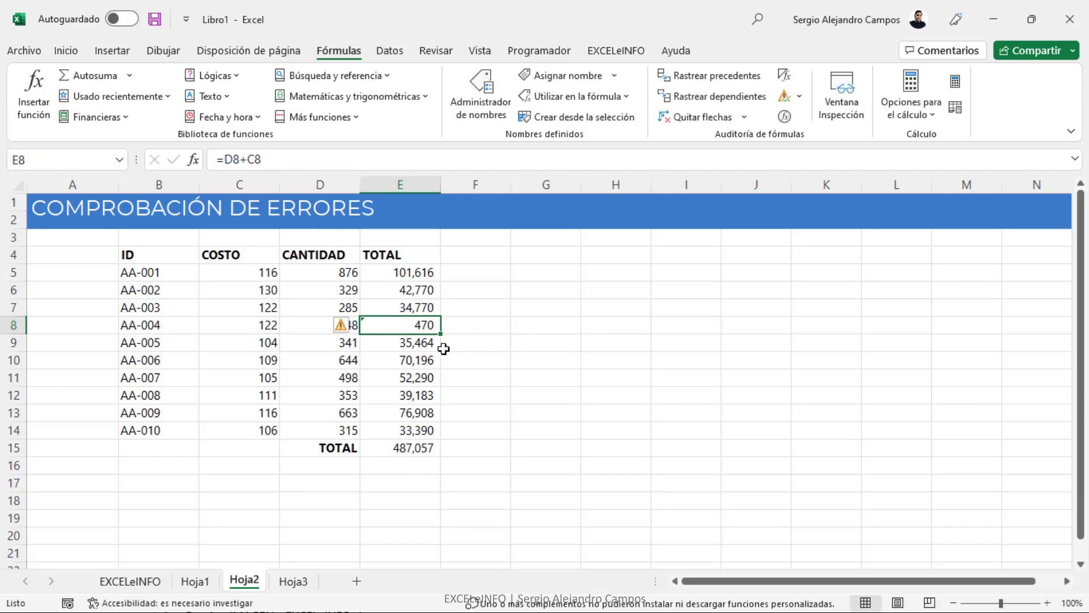
left_click(341, 326)
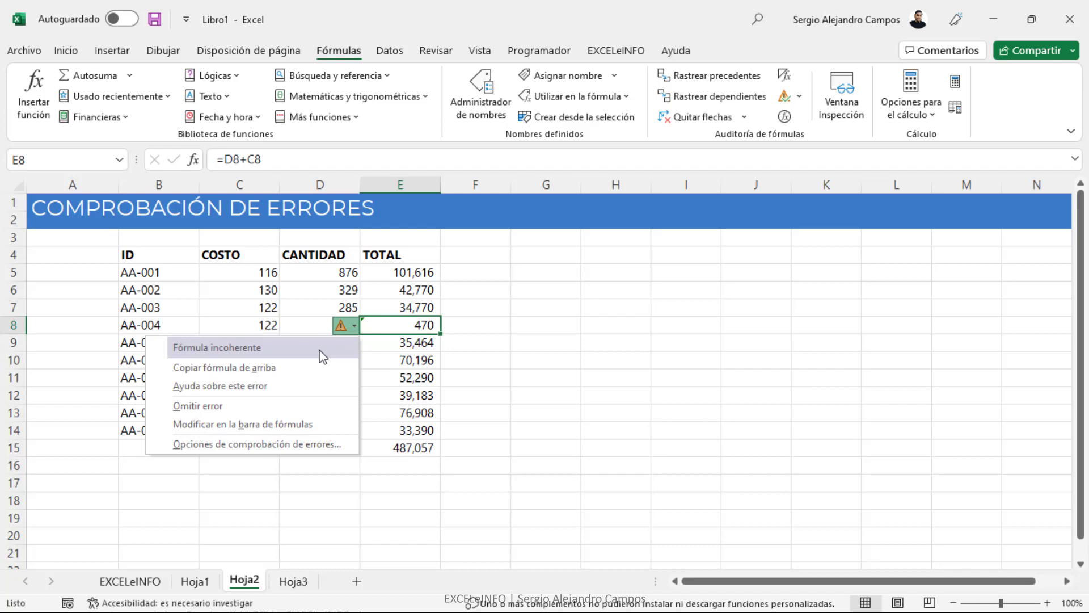
left_click(384, 284)
left_click_drag(401, 272, 408, 426)
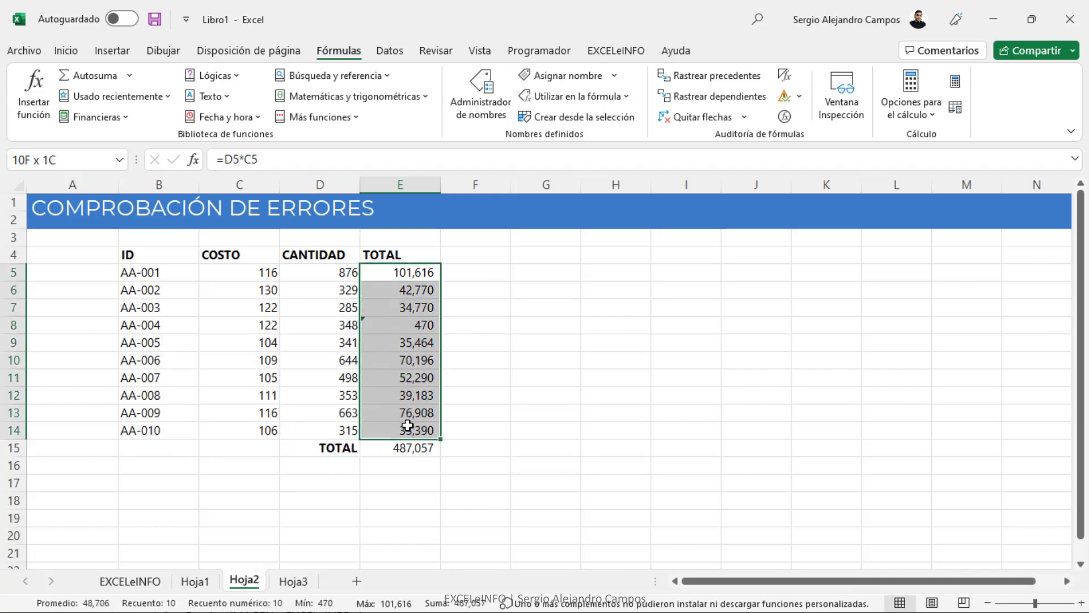
left_click(416, 323)
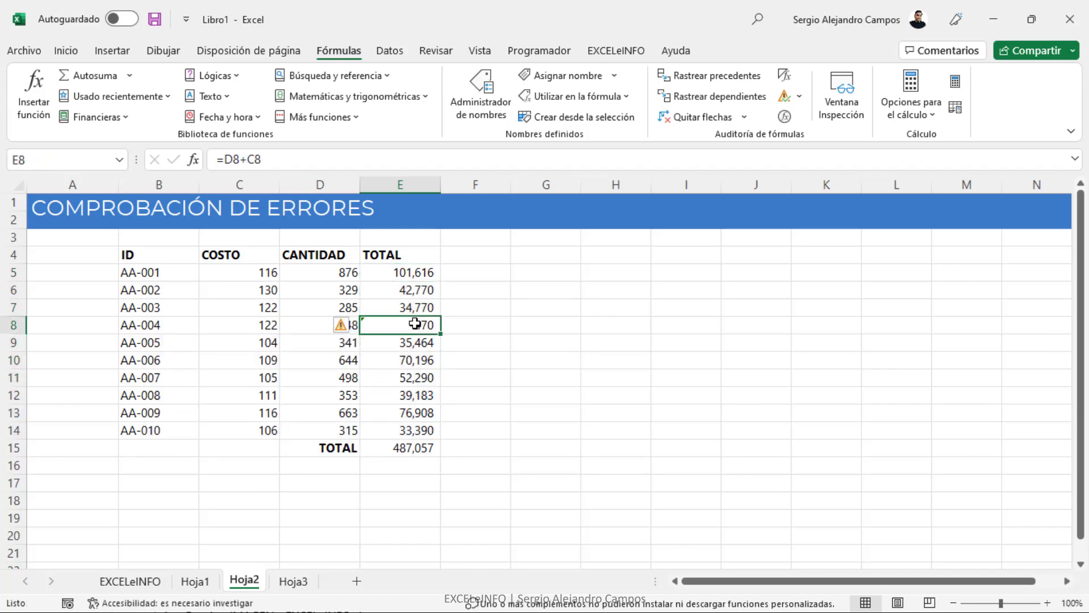
double_click(415, 324)
key("Escape")
left_click(342, 325)
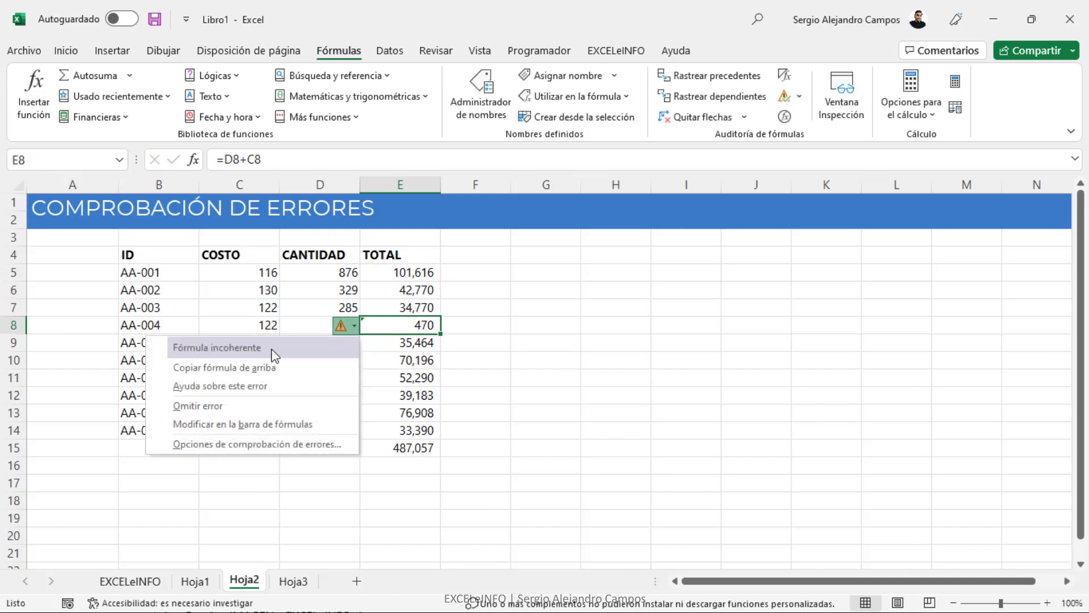
key("Escape")
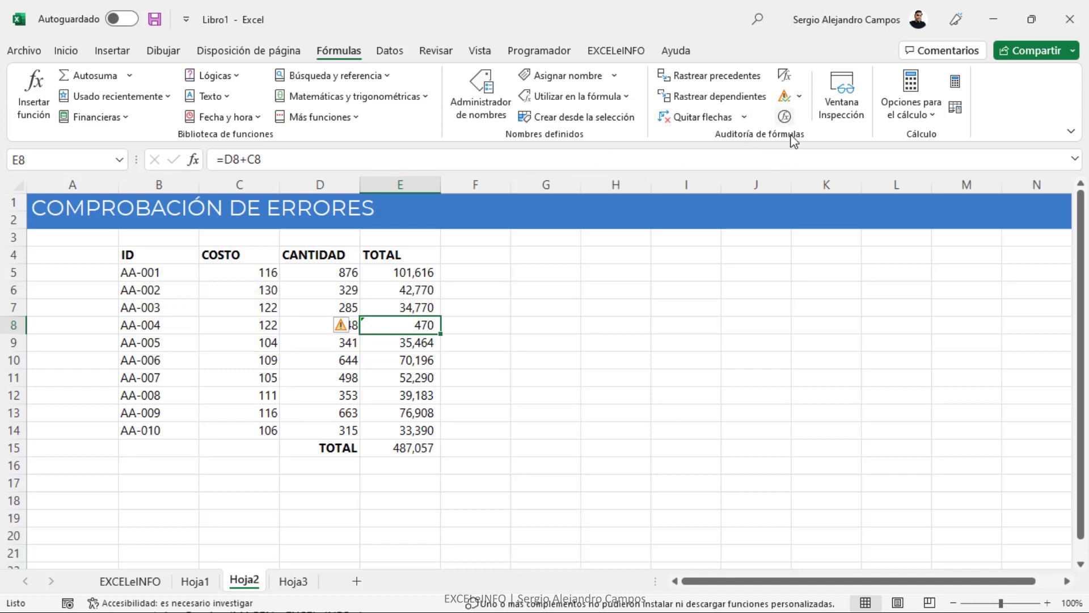
- Run Comprobación de errores on Hoja2 and place the report flagging E8 near the table
left_click(161, 256)
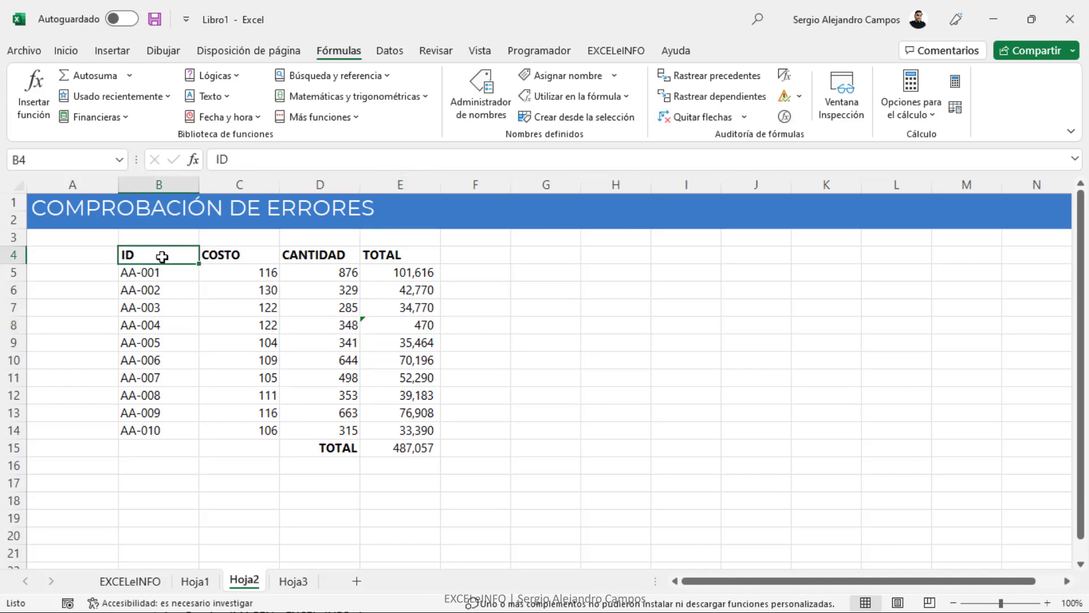
left_click(800, 96)
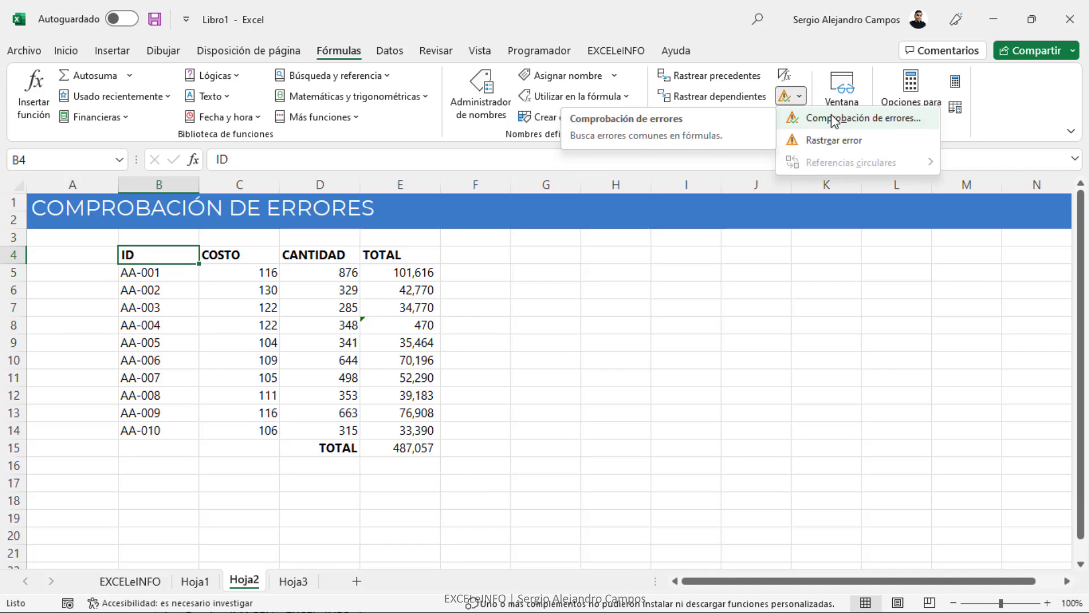
left_click(862, 118)
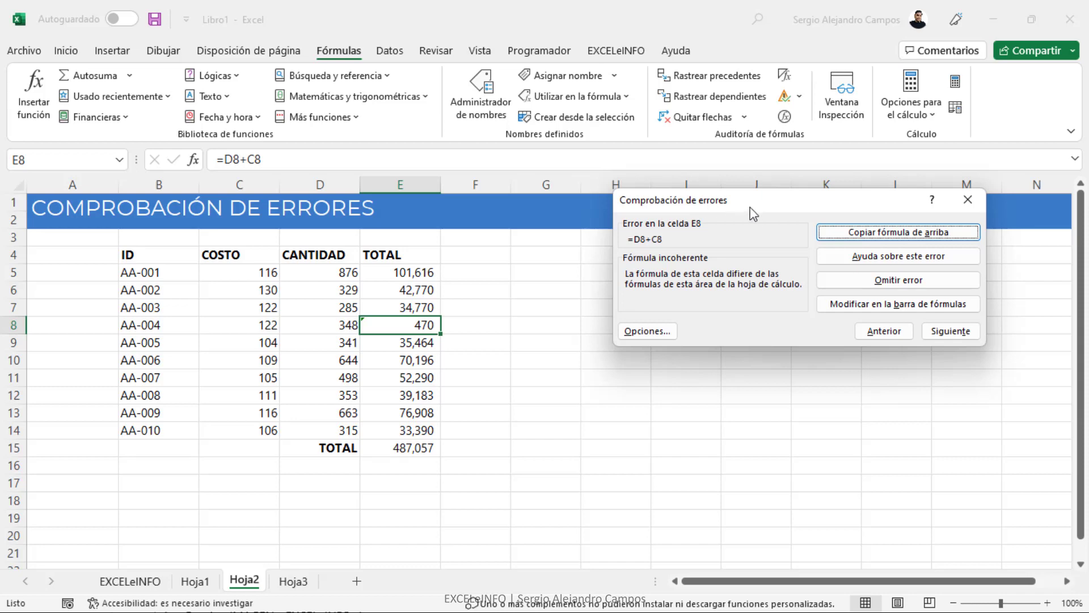
left_click_drag(753, 213, 598, 262)
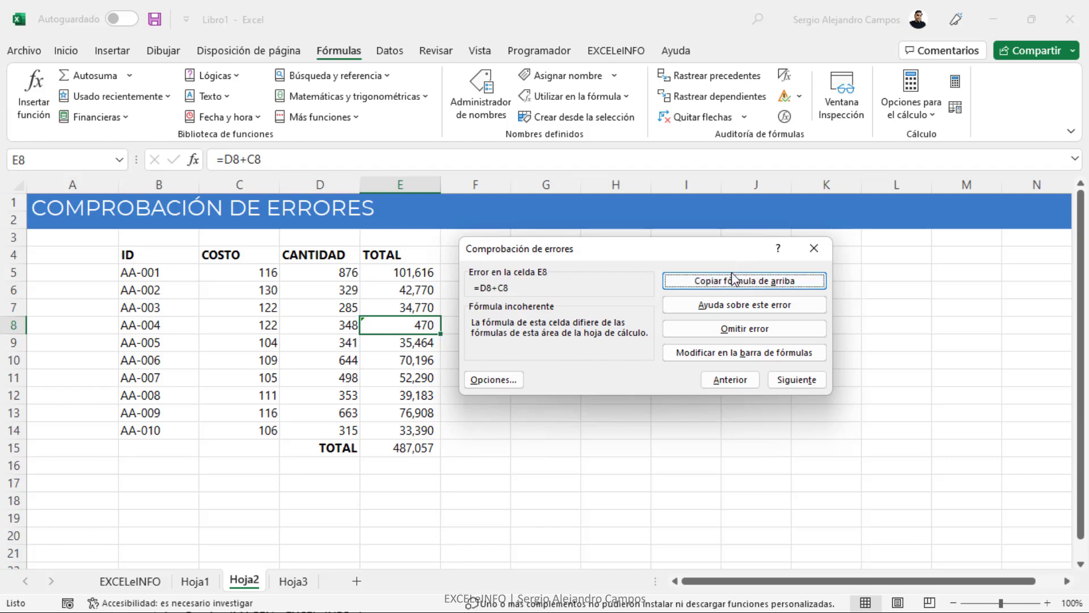
- Copy the formula from above into E8 (=D8*C8) and verify it against E5 and E11
left_click(736, 282)
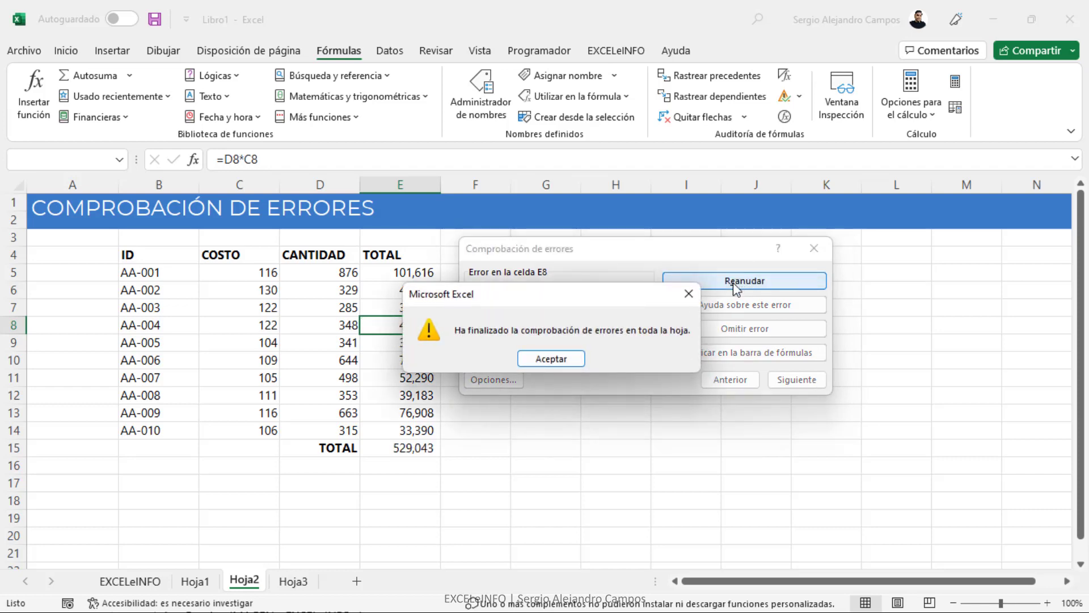
left_click(570, 361)
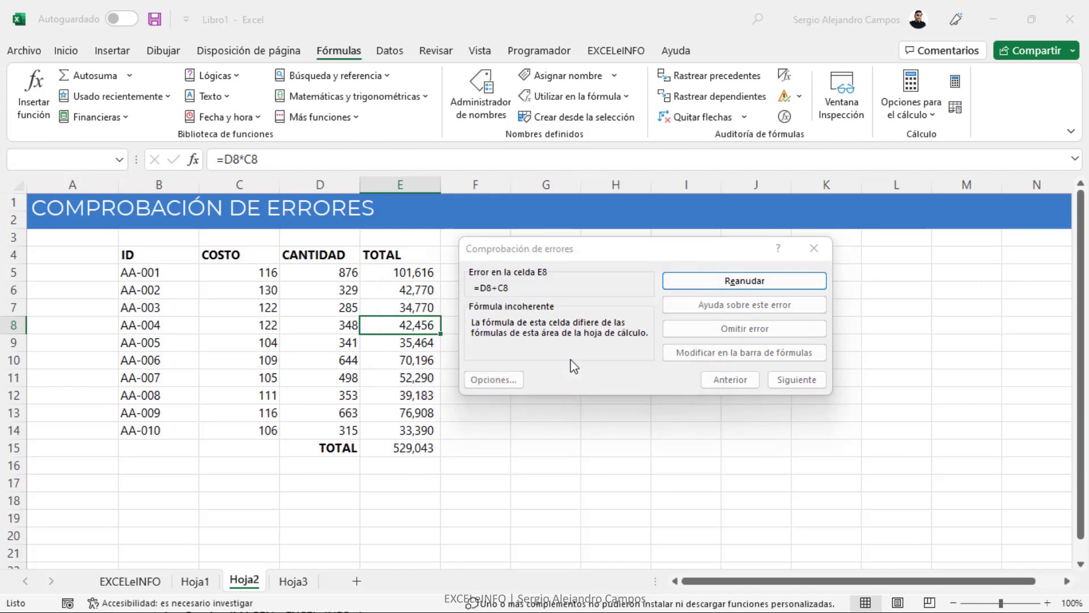
double_click(416, 323)
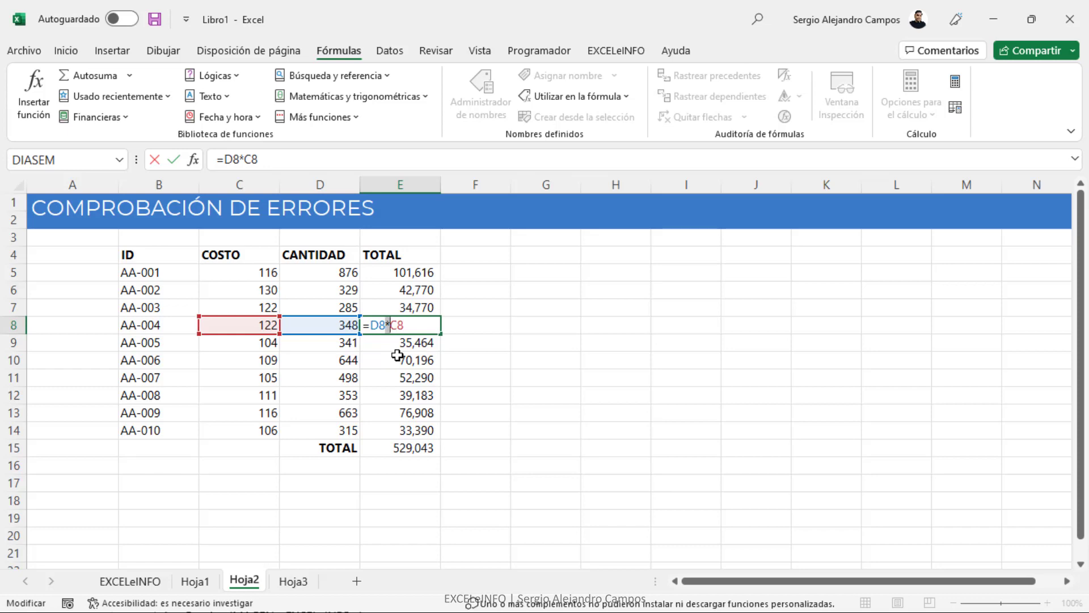
key("Escape")
double_click(413, 271)
key("Escape")
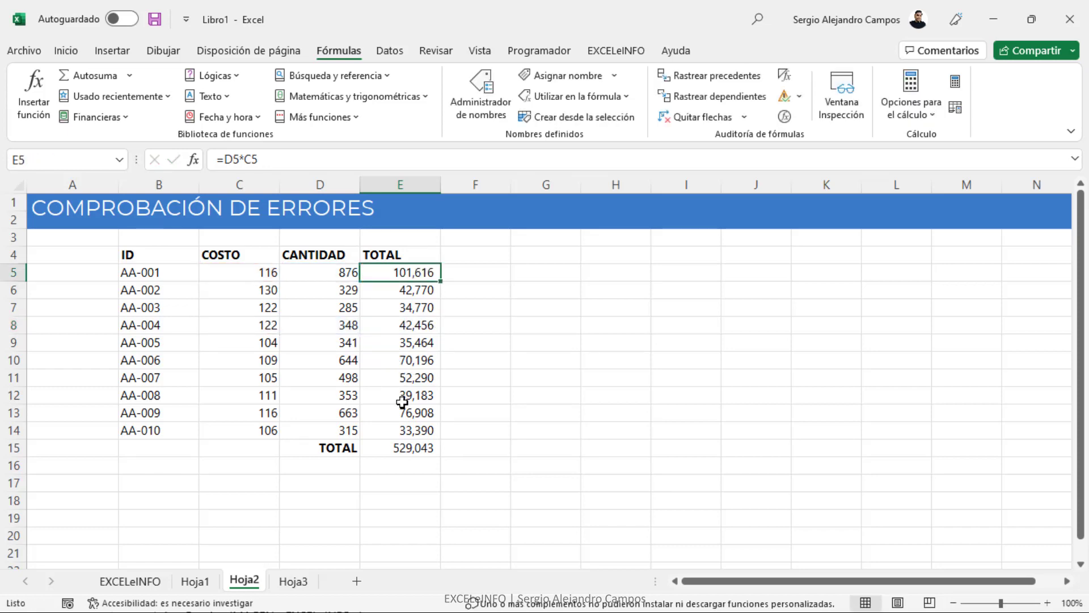
double_click(407, 377)
key("Escape")
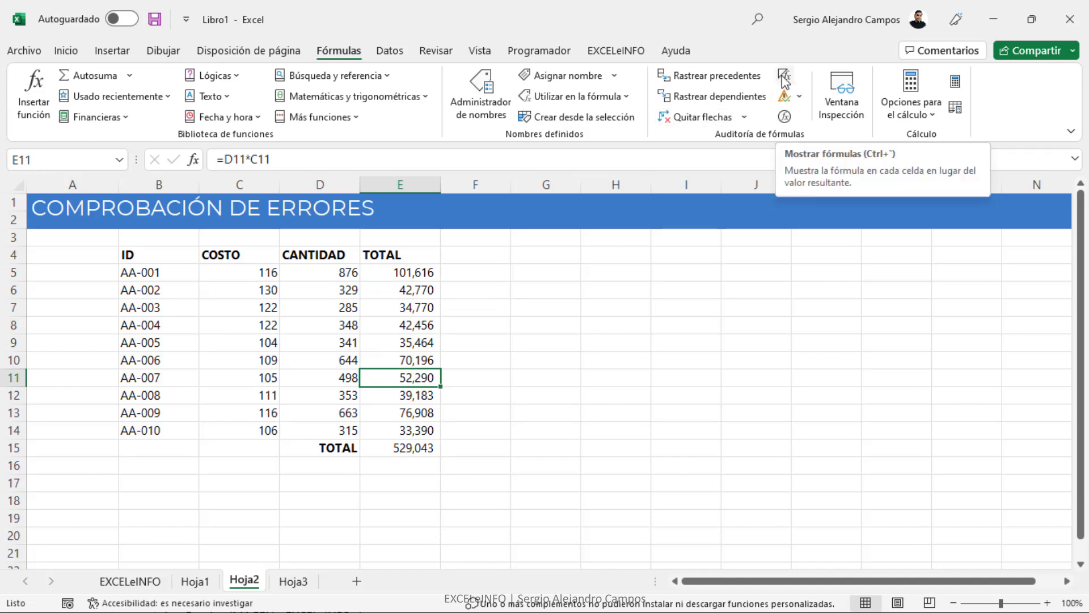
left_click(783, 76)
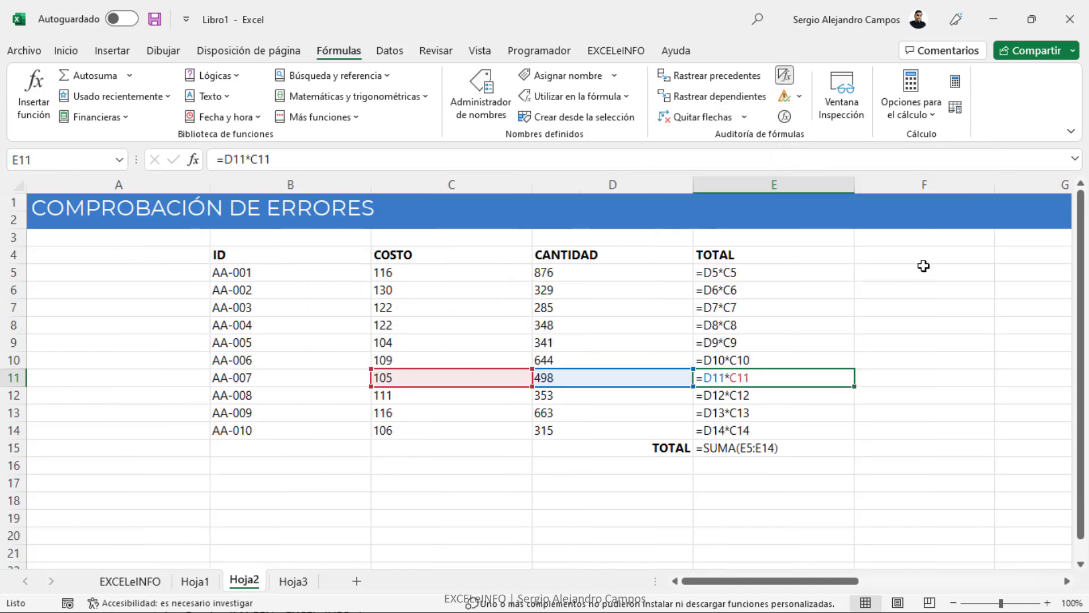
left_click(796, 268)
left_click(763, 447)
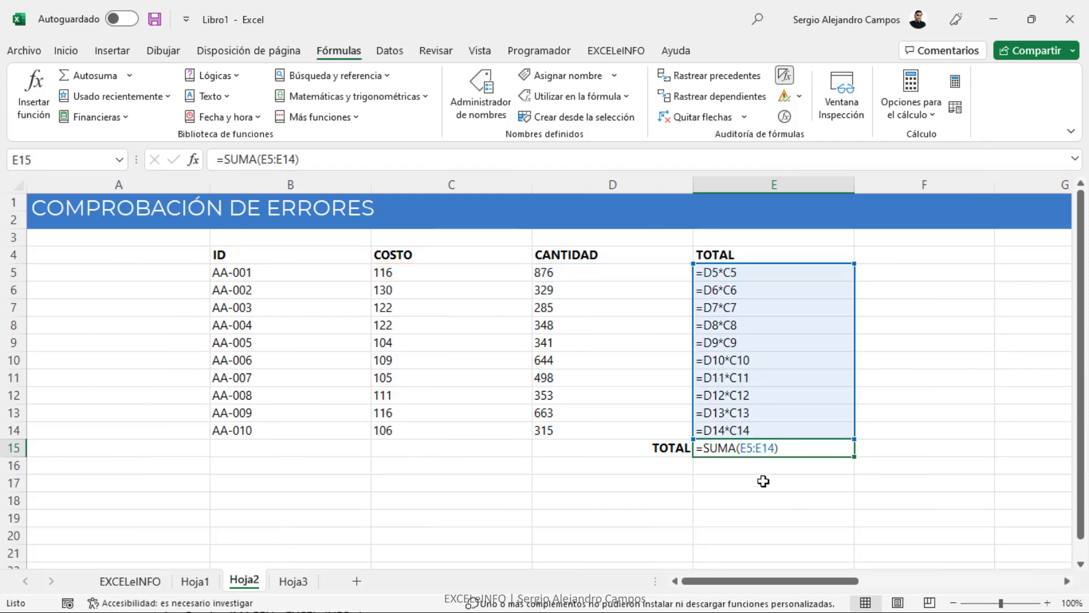
left_click(763, 481)
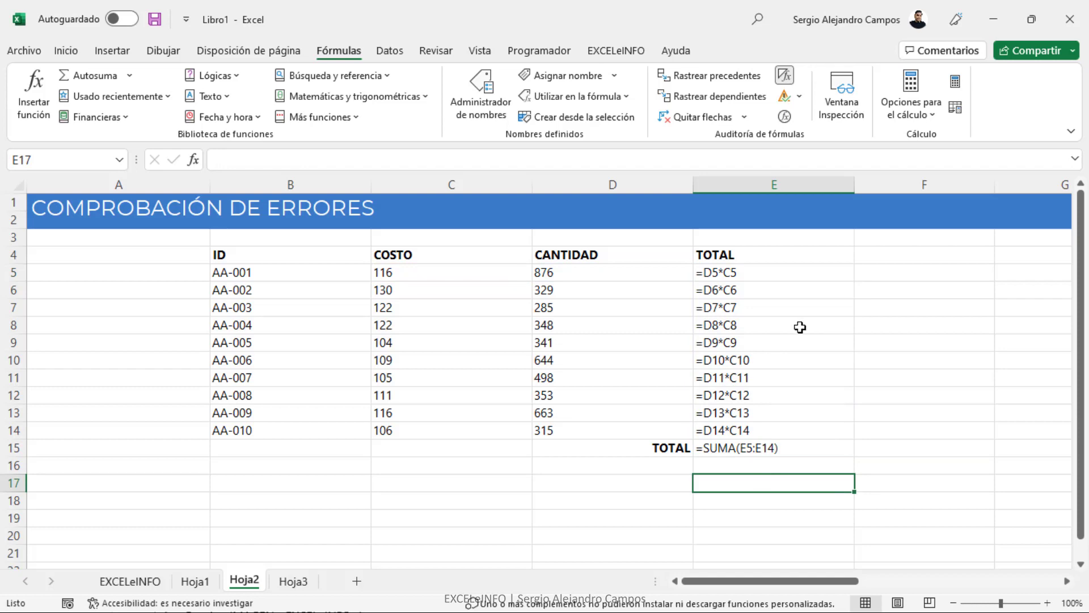
left_click(785, 78)
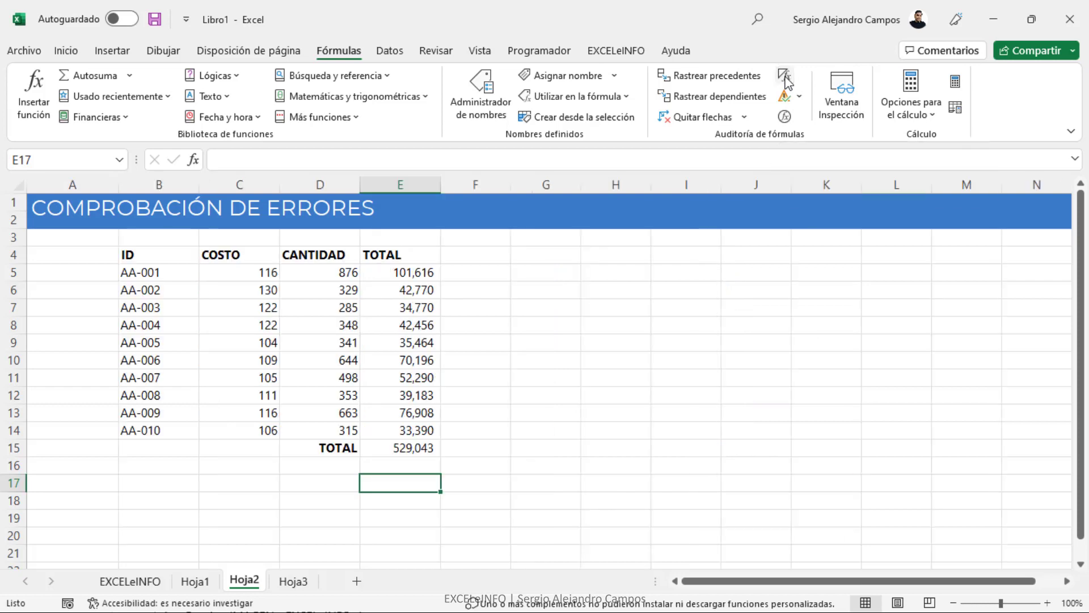
- Run Rastrear error on Hoja2, finding no error, and confirm E15 totals 529,043
left_click(799, 97)
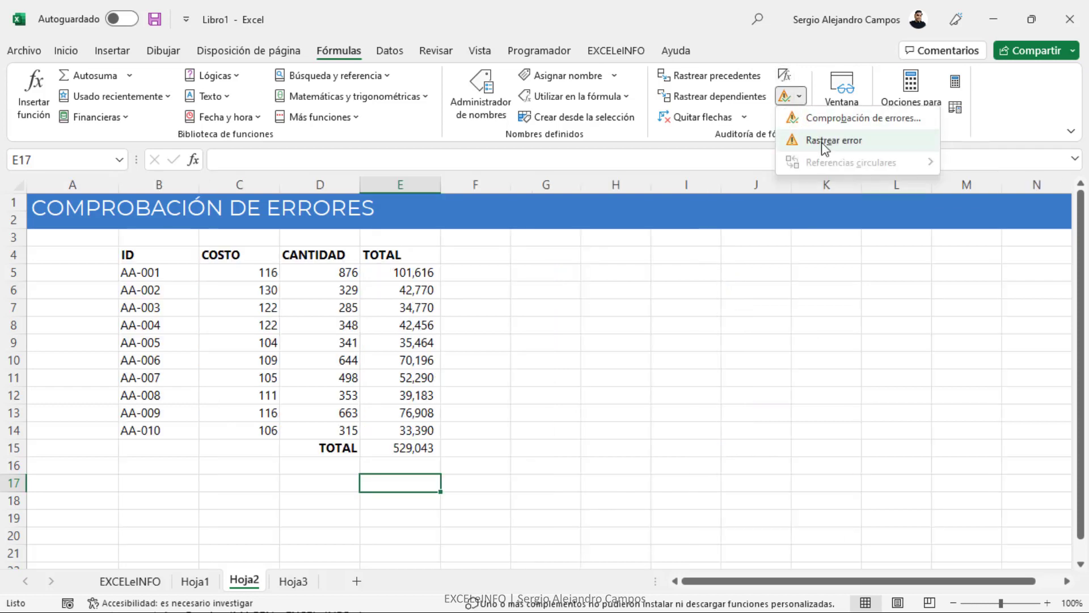
left_click(861, 150)
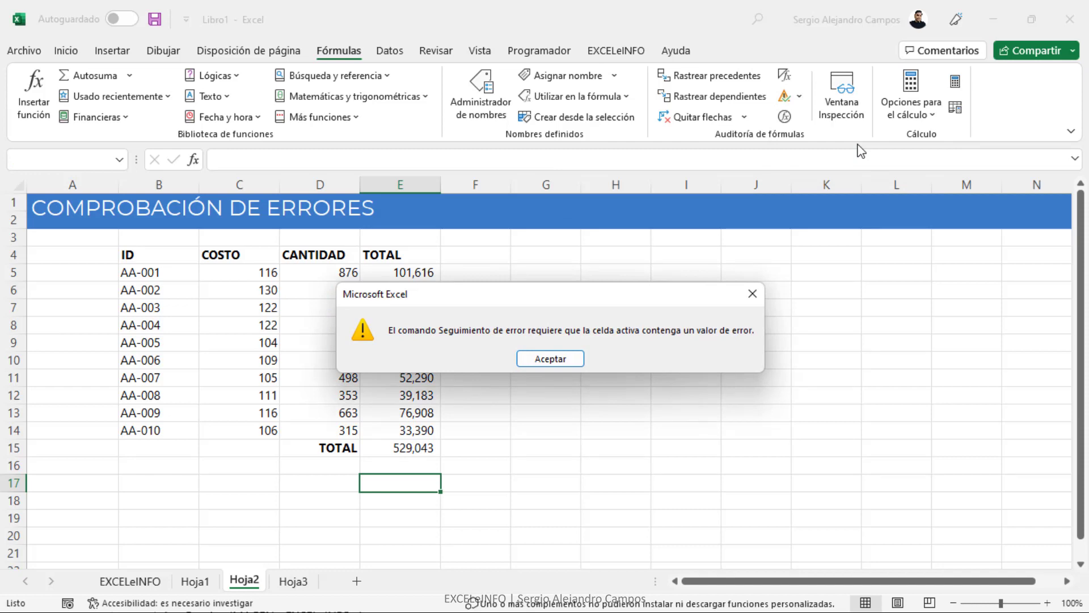
left_click(753, 294)
left_click(419, 327)
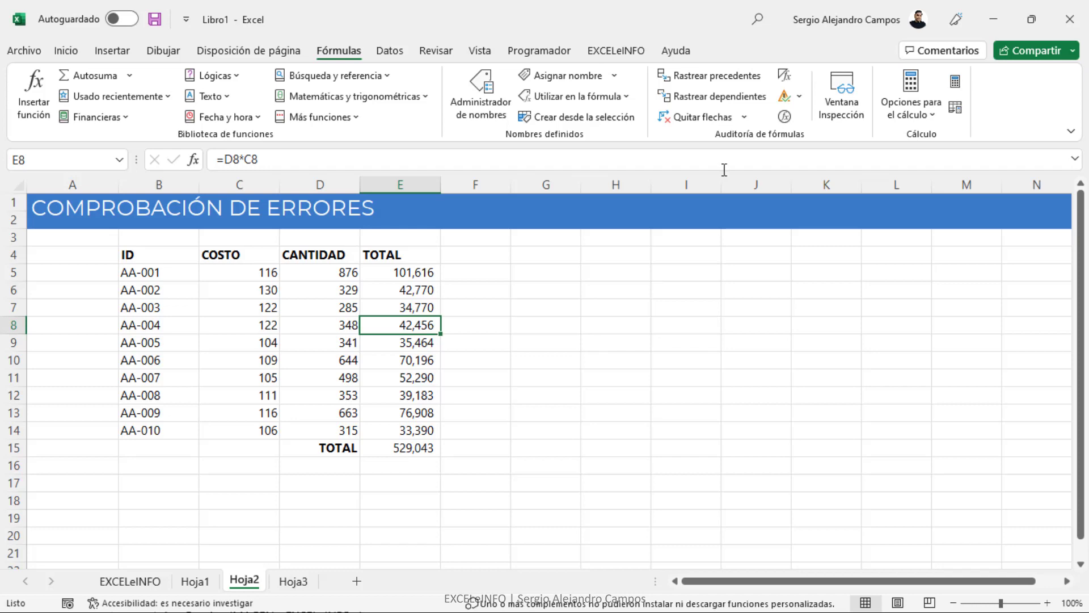
left_click(798, 96)
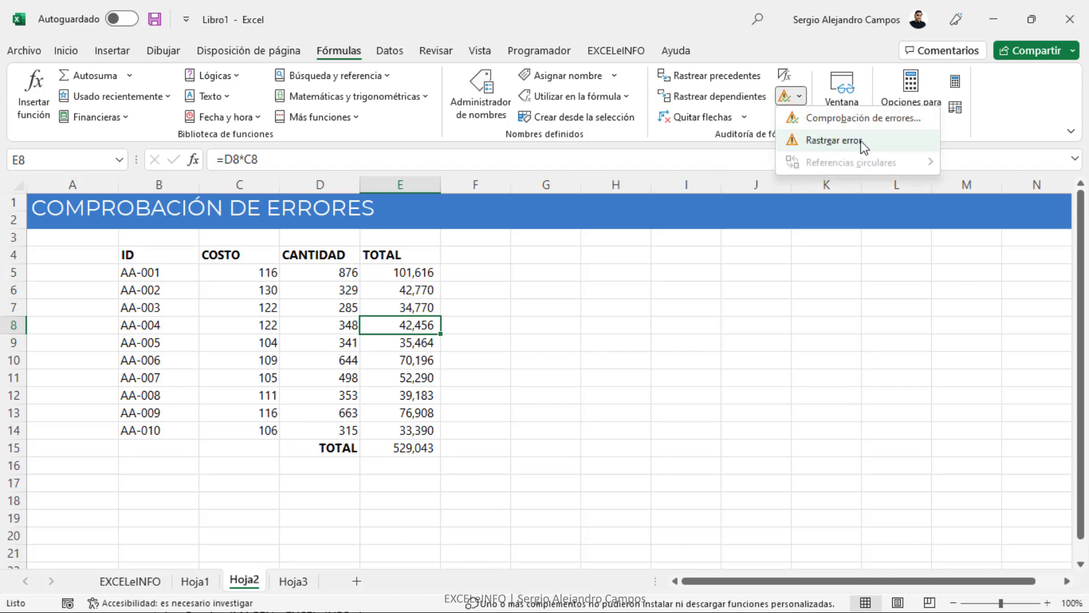
left_click(845, 142)
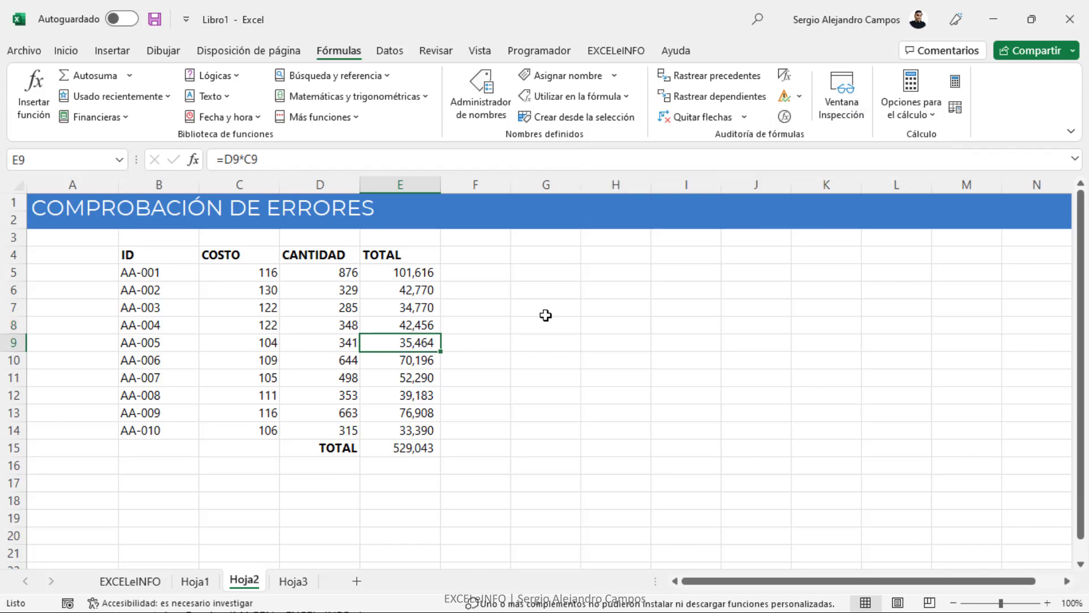
left_click(420, 446)
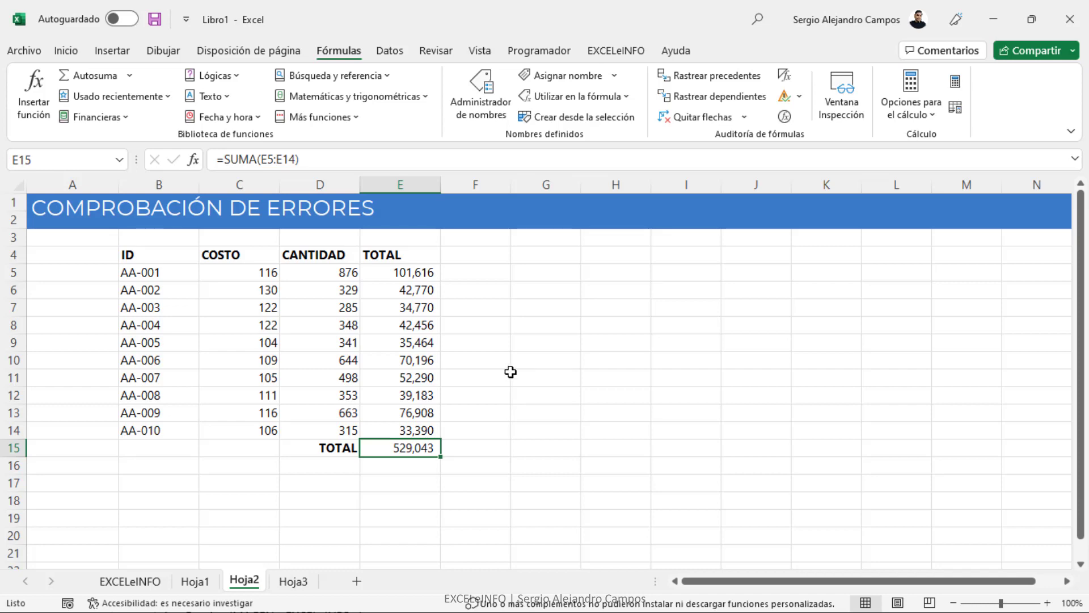
- On Hoja3, trace I7's #¡DIV/0! back to its source cells with Rastrear error
left_click(305, 582)
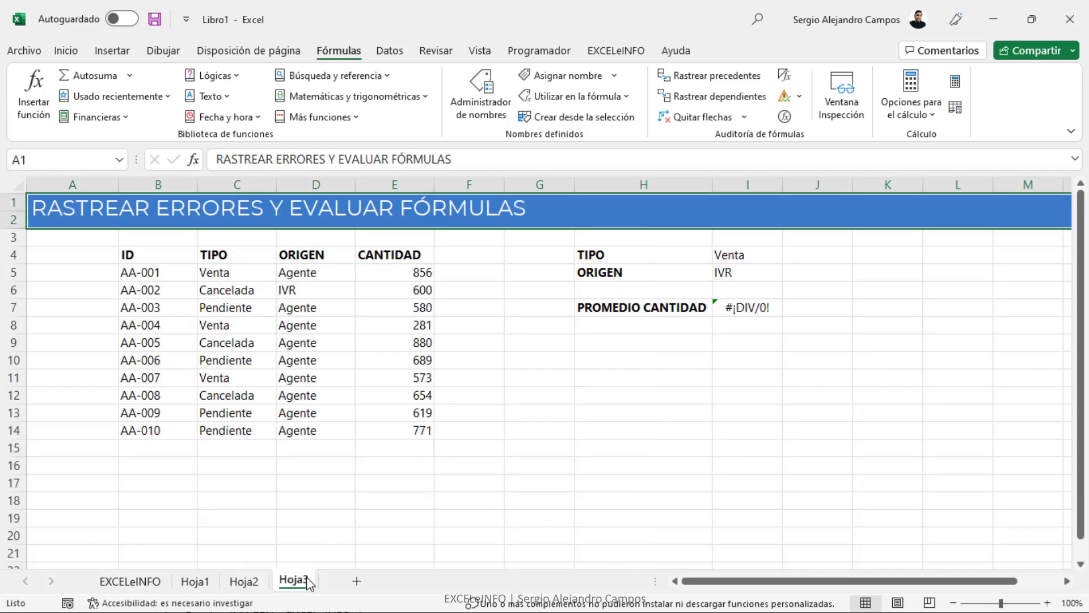
left_click(768, 306)
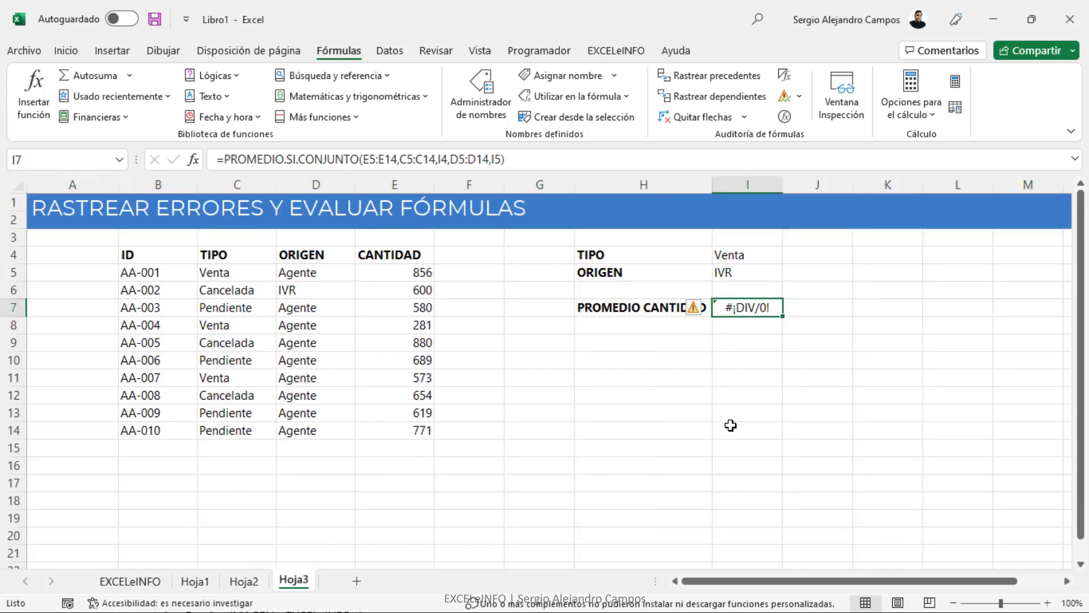
left_click(155, 260)
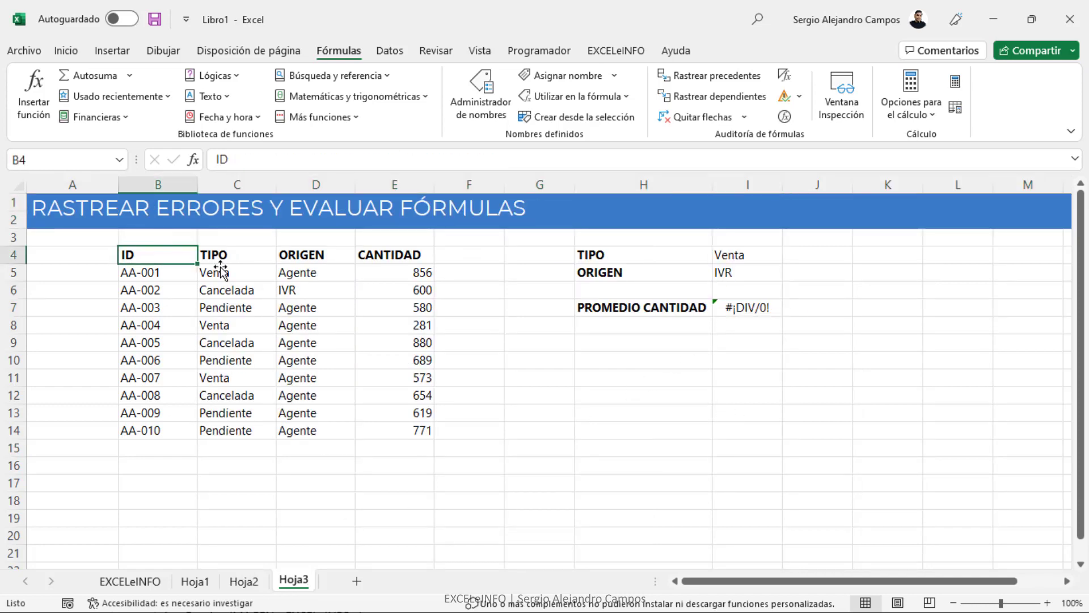
left_click(755, 307)
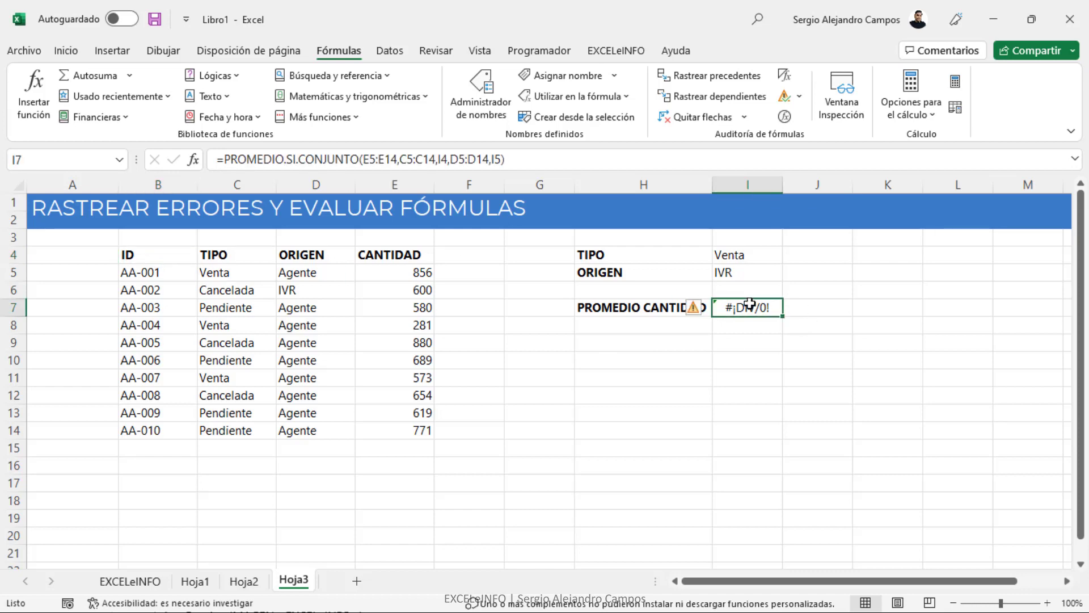
left_click(801, 97)
left_click(862, 141)
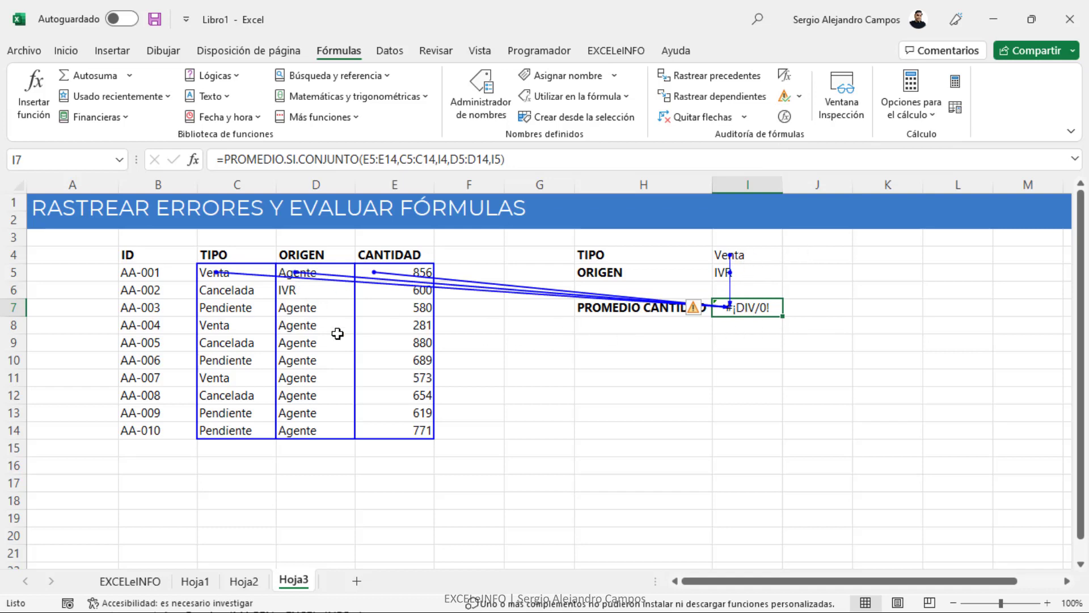
double_click(762, 308)
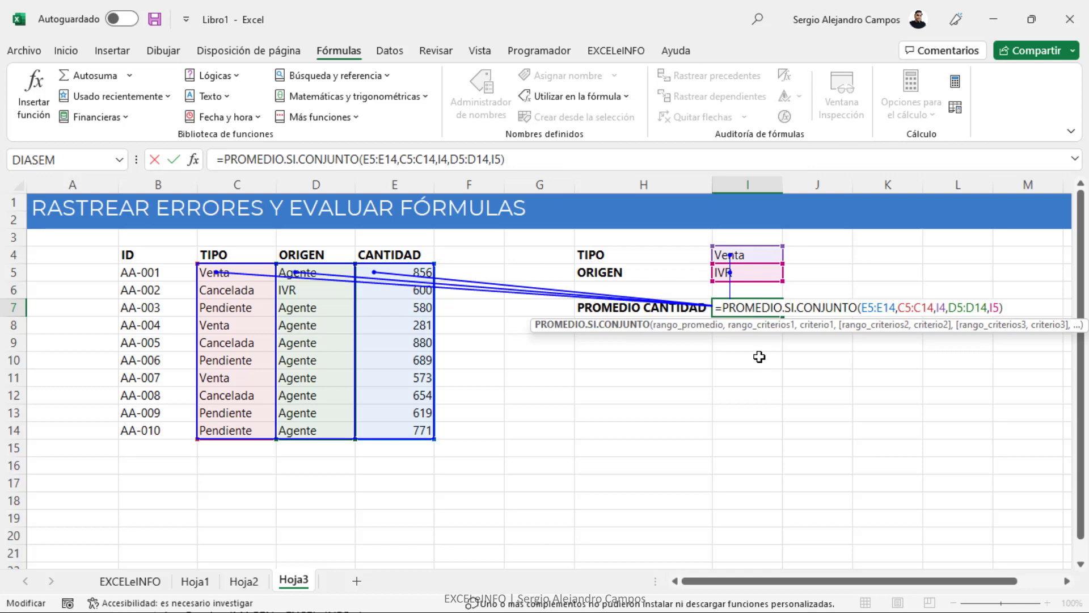
key("Escape")
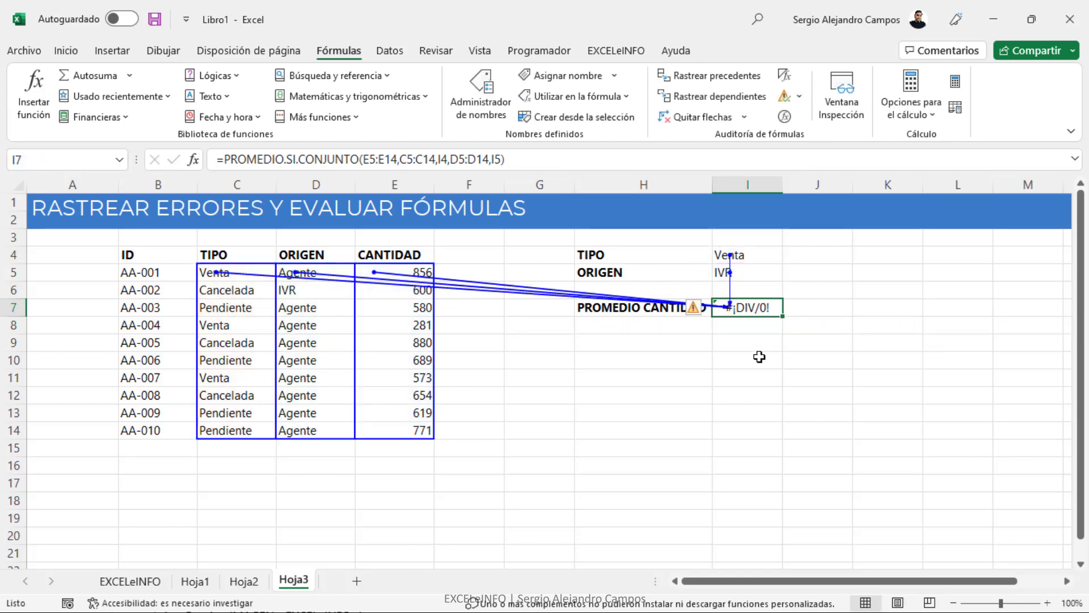
left_click(422, 271)
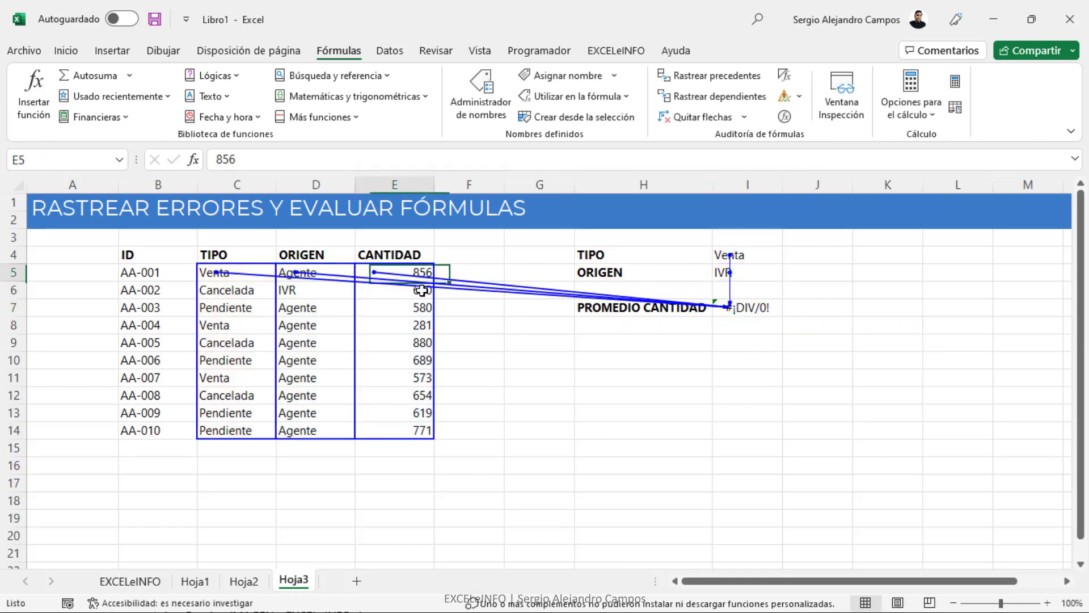
left_click_drag(422, 290, 413, 428)
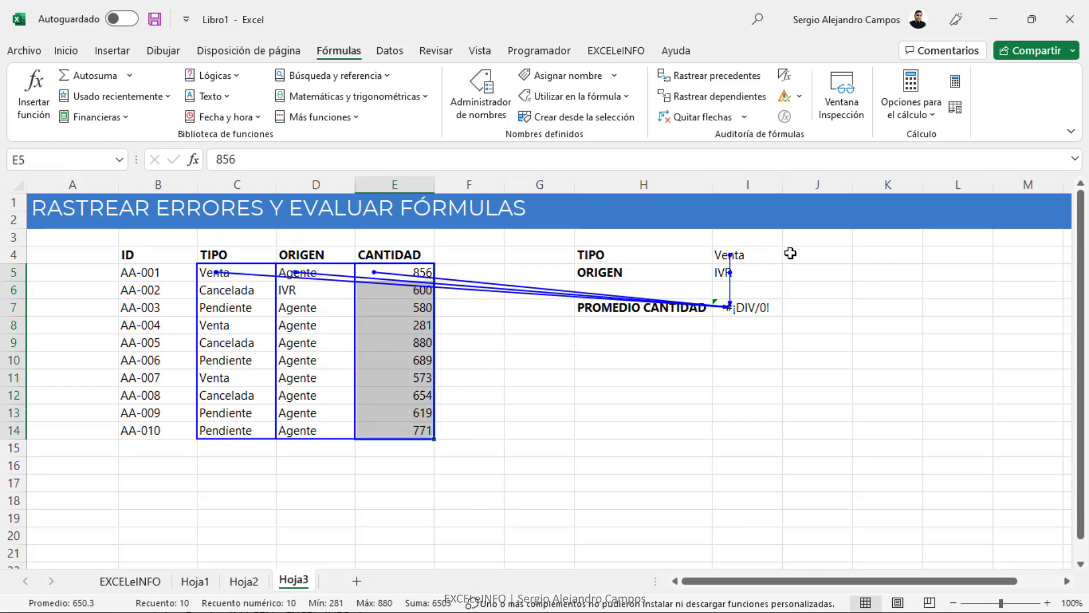
left_click(753, 255)
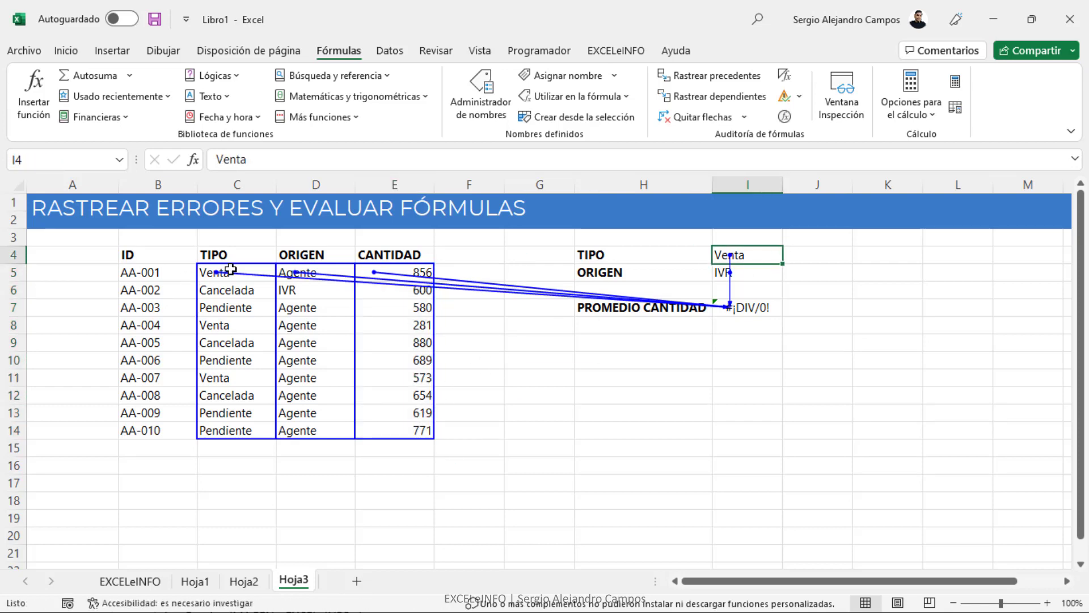
left_click_drag(229, 271, 233, 430)
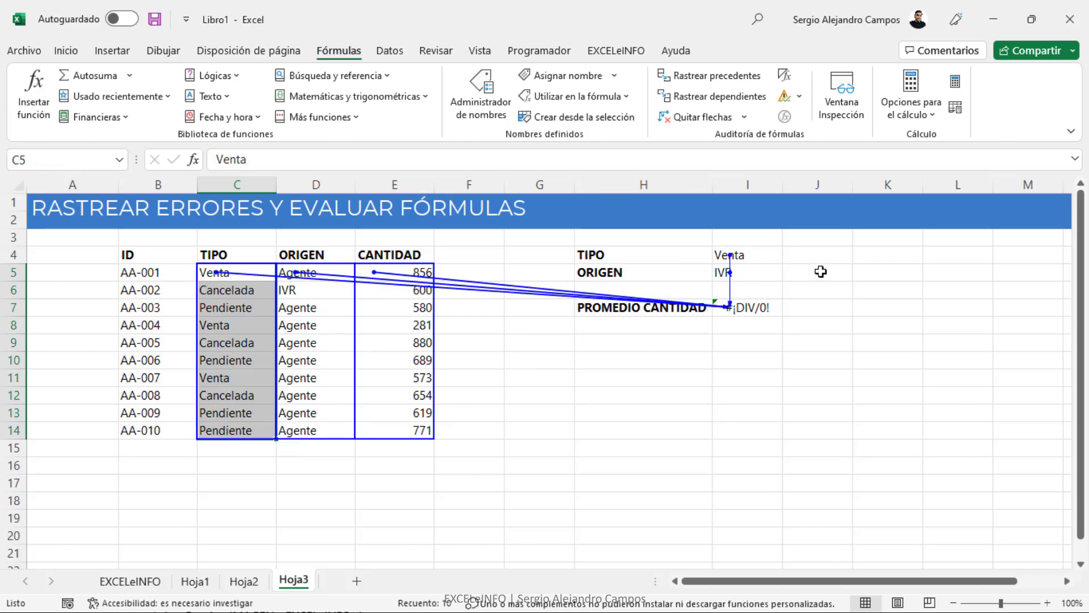
left_click(767, 307)
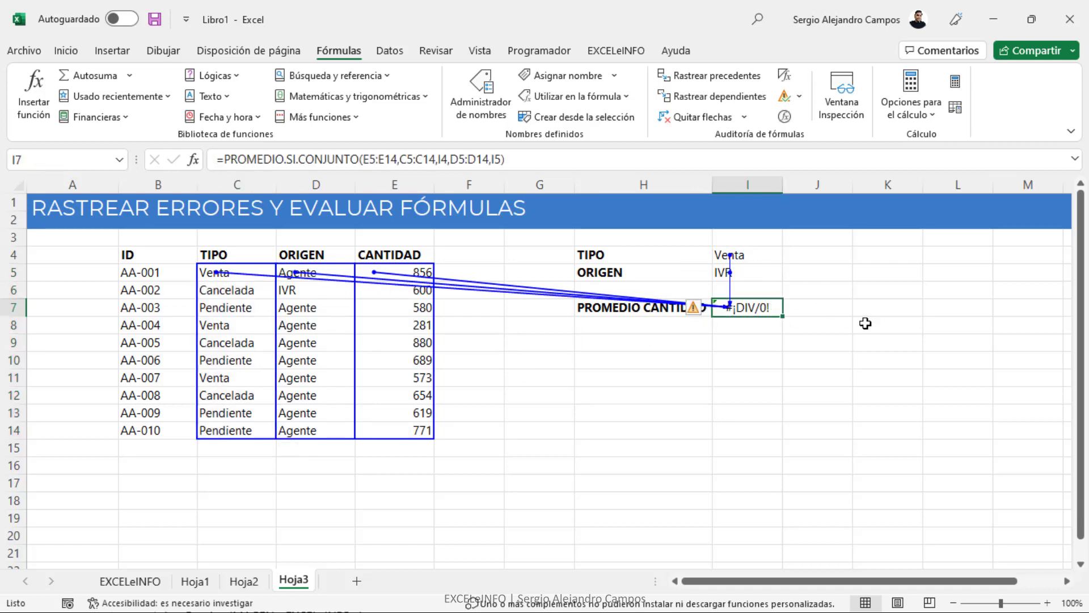
left_click(630, 344)
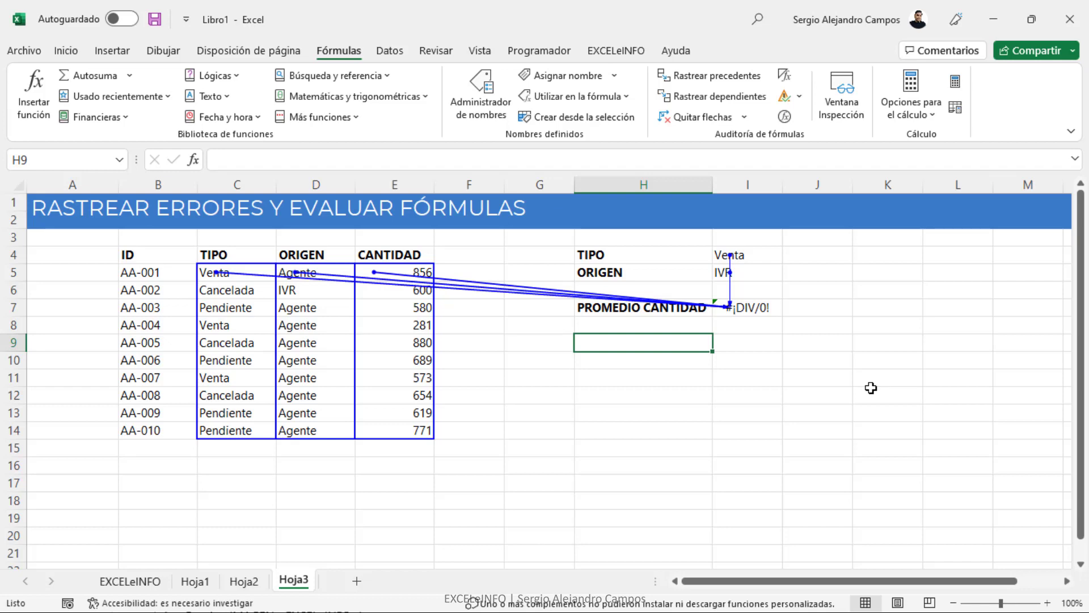
left_click(762, 307)
double_click(762, 307)
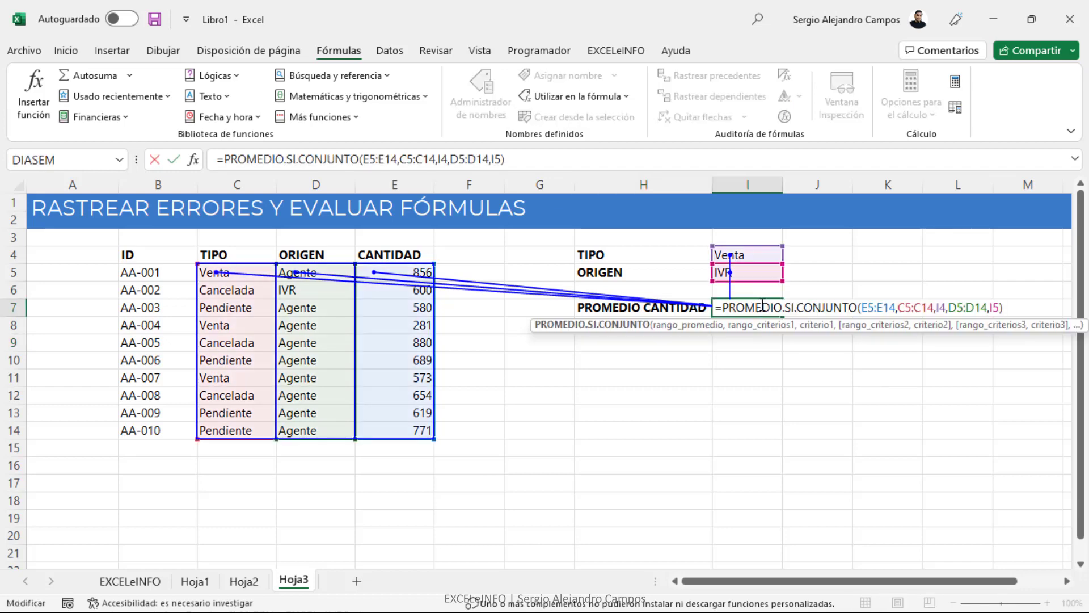
key("Escape")
left_click_drag(400, 273, 415, 423)
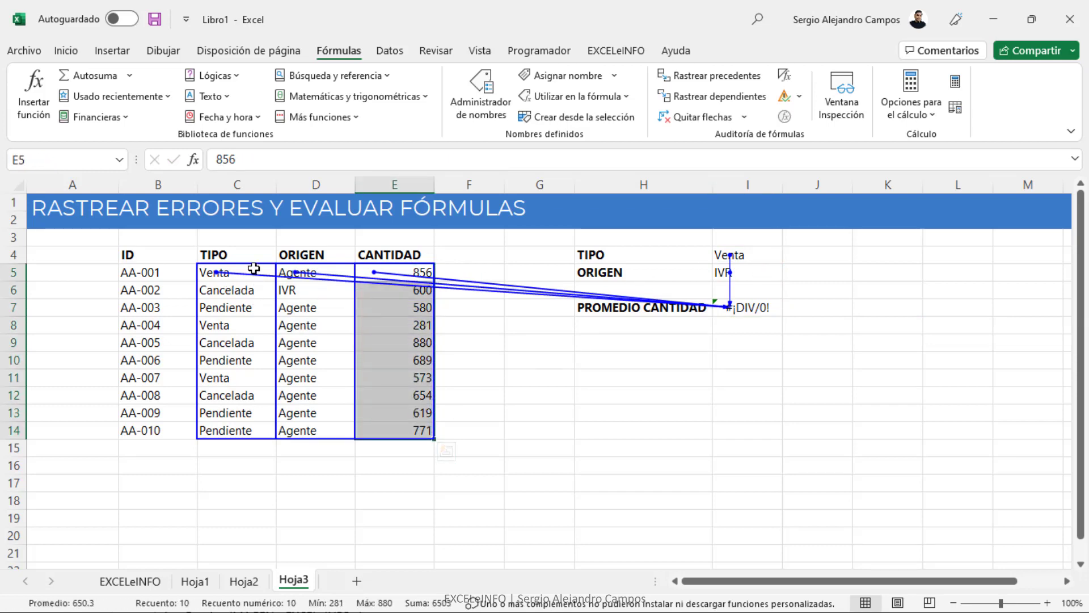
mouse_move(253, 271)
left_mouse_down()
mouse_move(299, 317)
mouse_move(307, 430)
left_mouse_up()
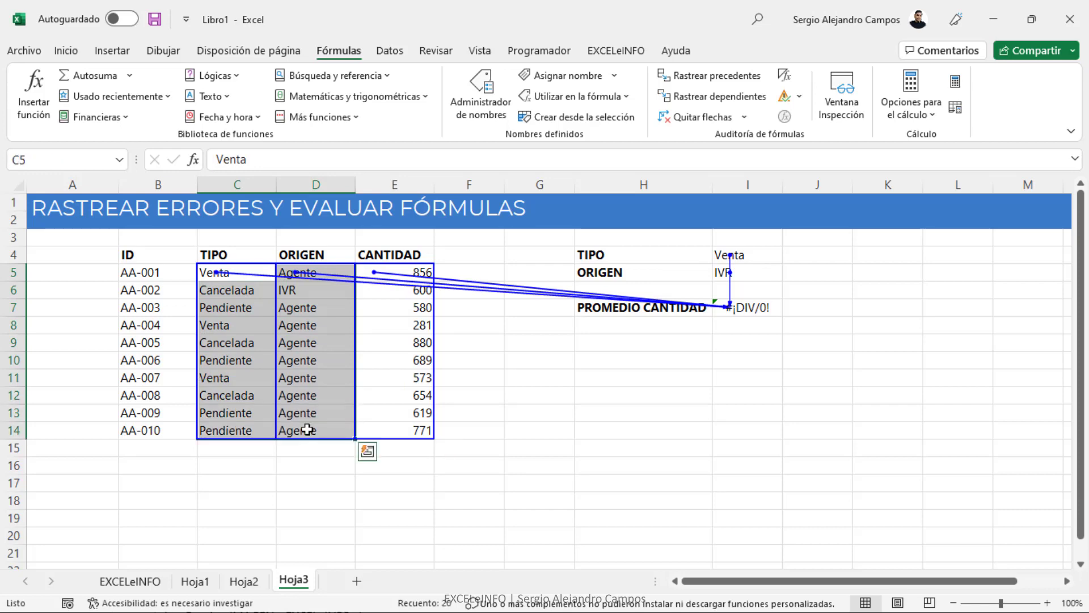
left_click(654, 378)
type("=")
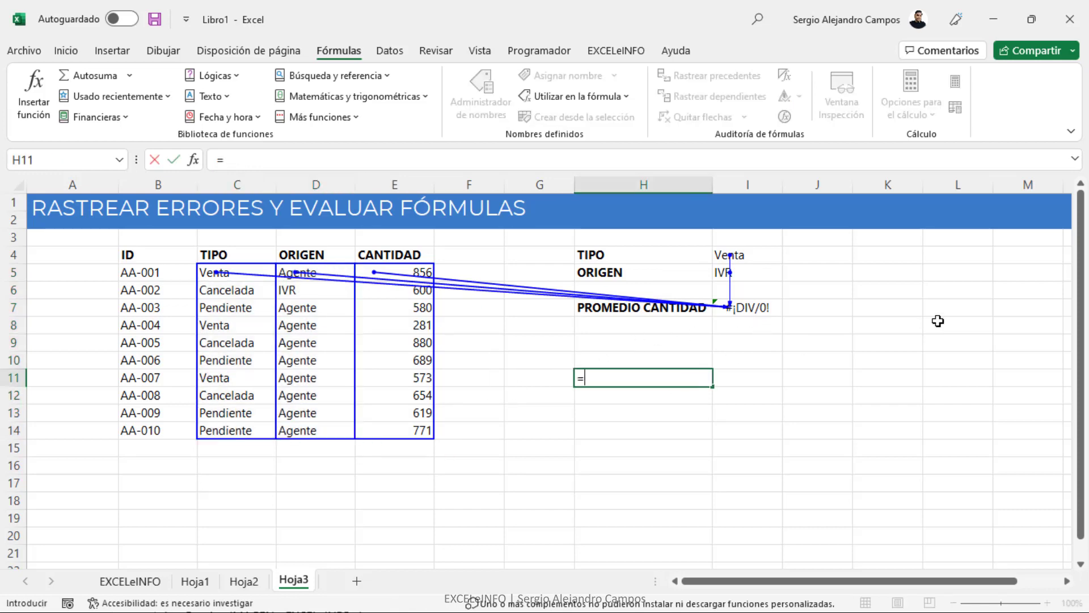
type("0")
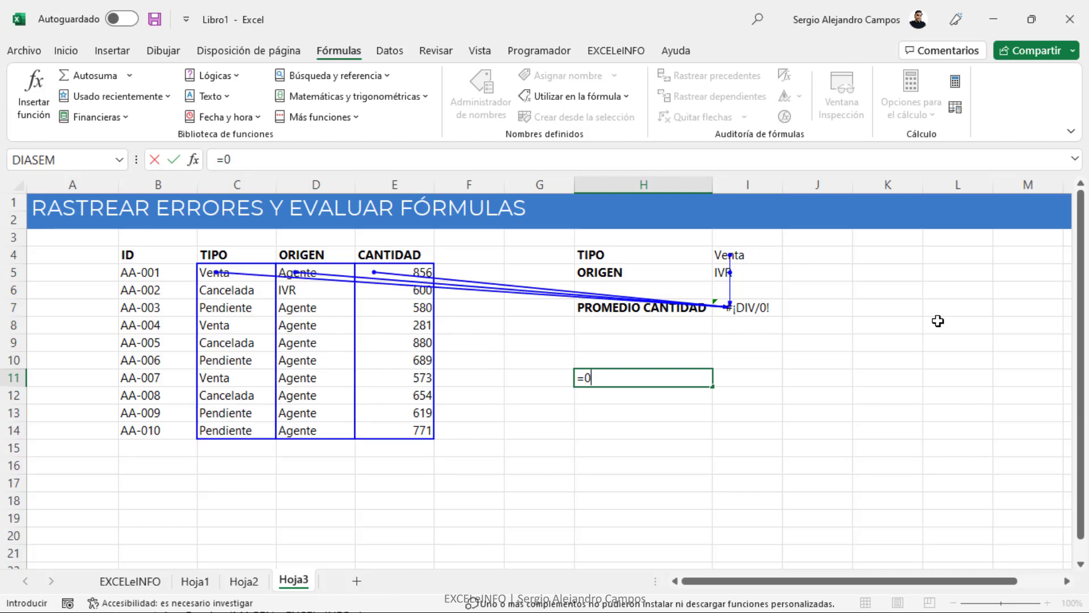
type("/0")
key("Return")
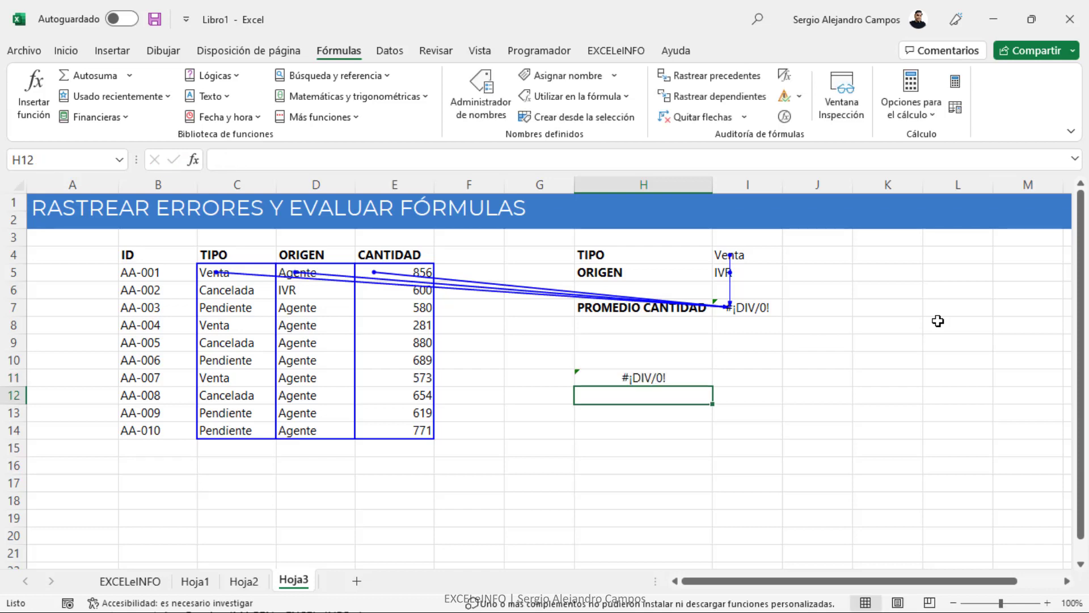
key("Up")
key("Delete")
key("Right")
key("Up")
key("Up")
key("Up")
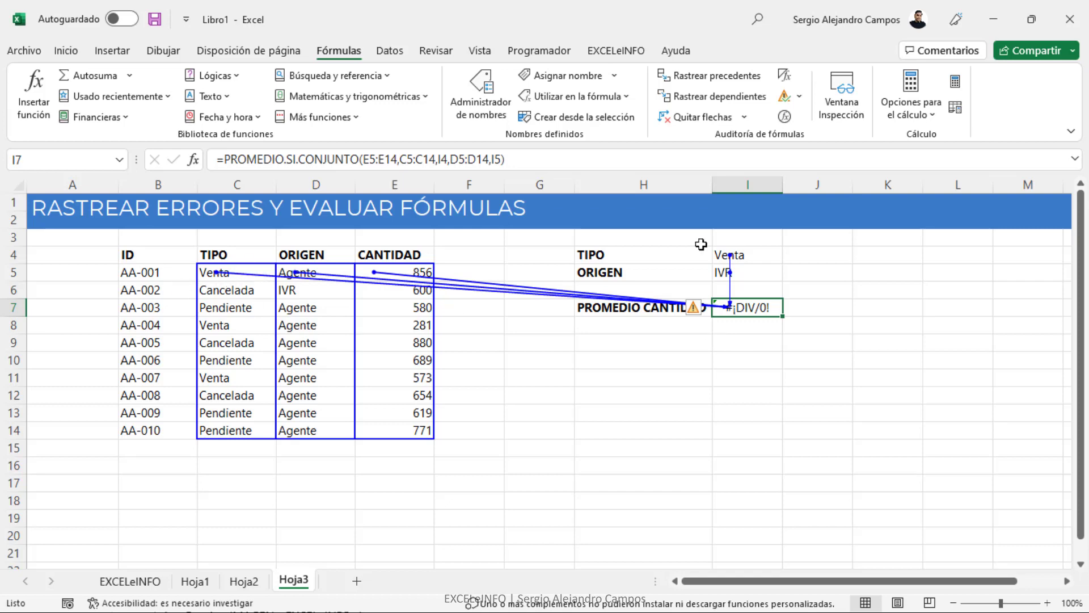
- Step through I7's formula with Evaluar fórmula until it reaches #¡DIV/0!
left_click(787, 119)
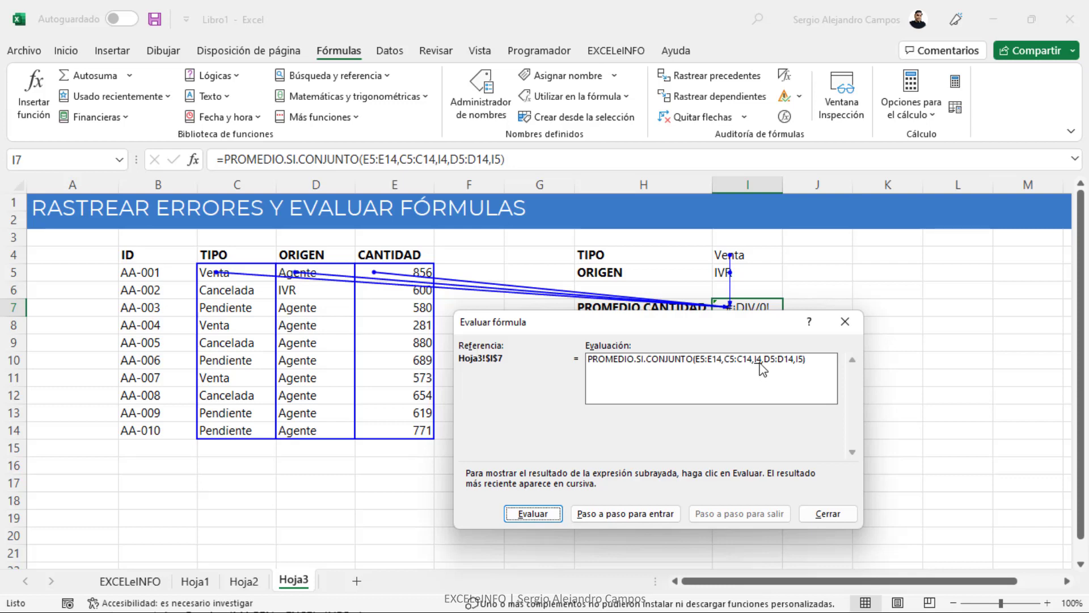
left_click(532, 514)
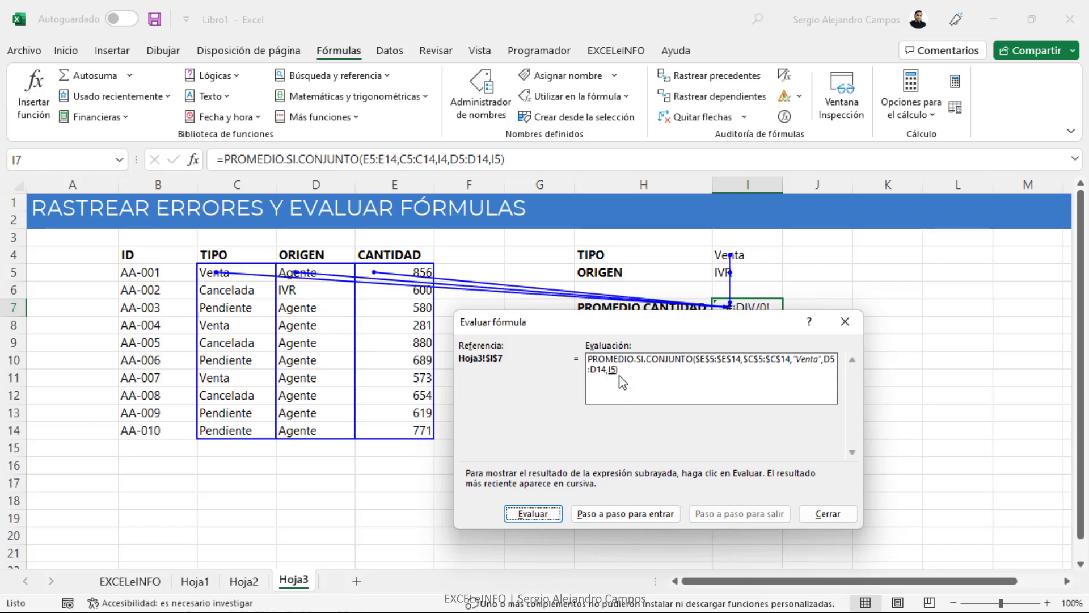
left_click(556, 514)
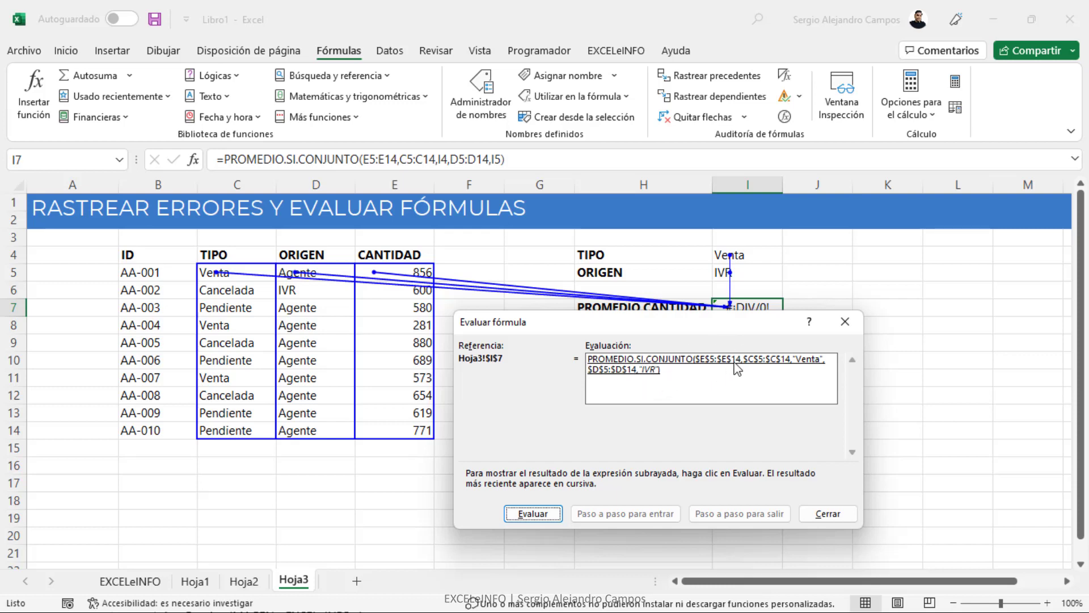
left_click(533, 514)
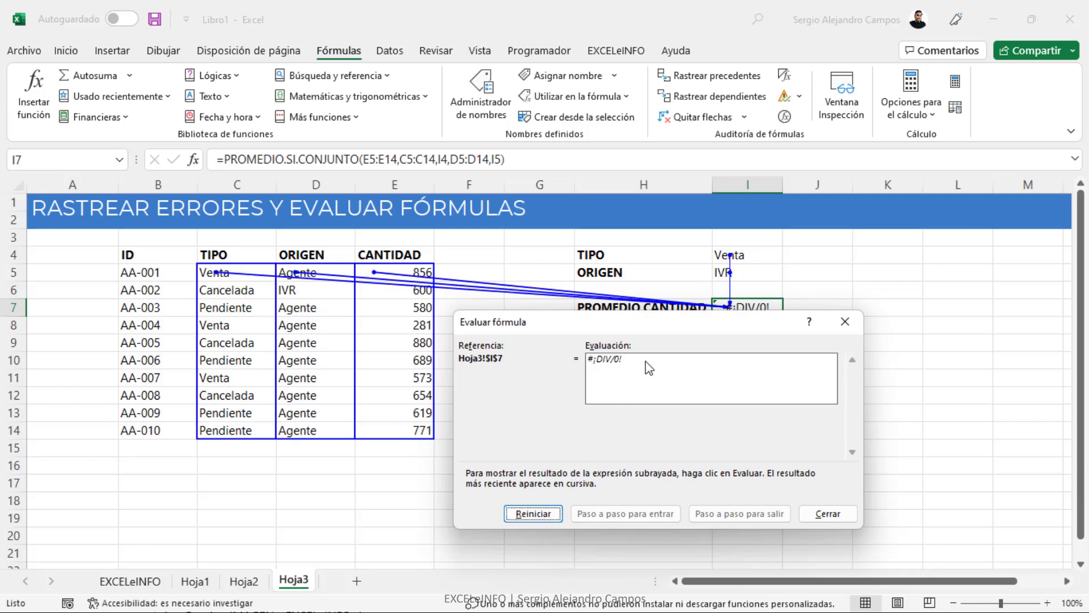
left_click(828, 513)
- Open AA-004's ORIGEN list in D8 and highlight IVR
left_click(316, 325)
left_click(361, 325)
key("Down")
- Set AA-004's ORIGEN to IVR, giving 281 in I7
key("Return")
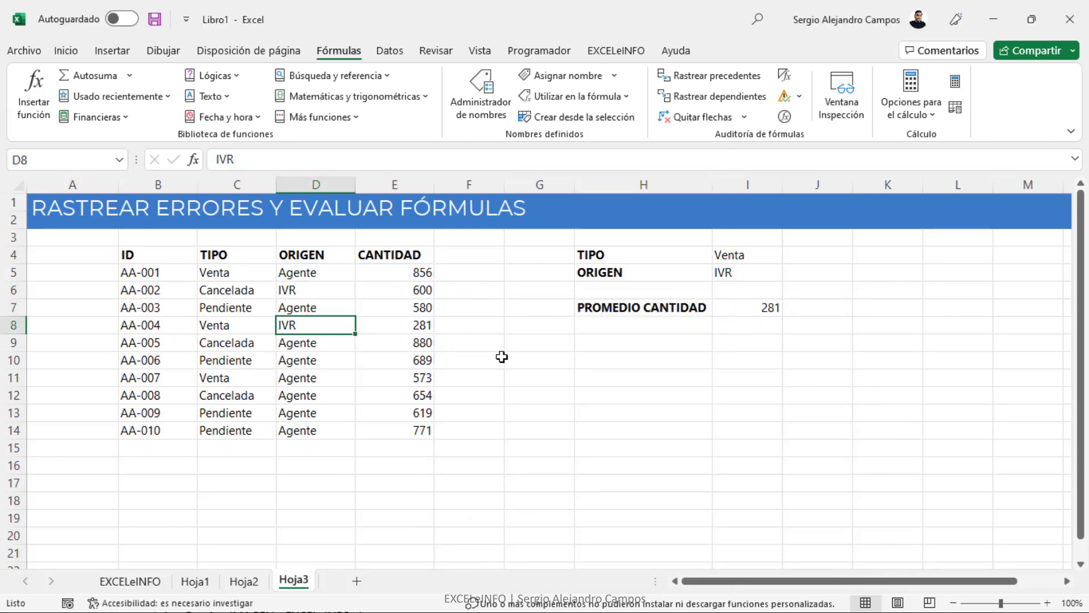
left_click(759, 307)
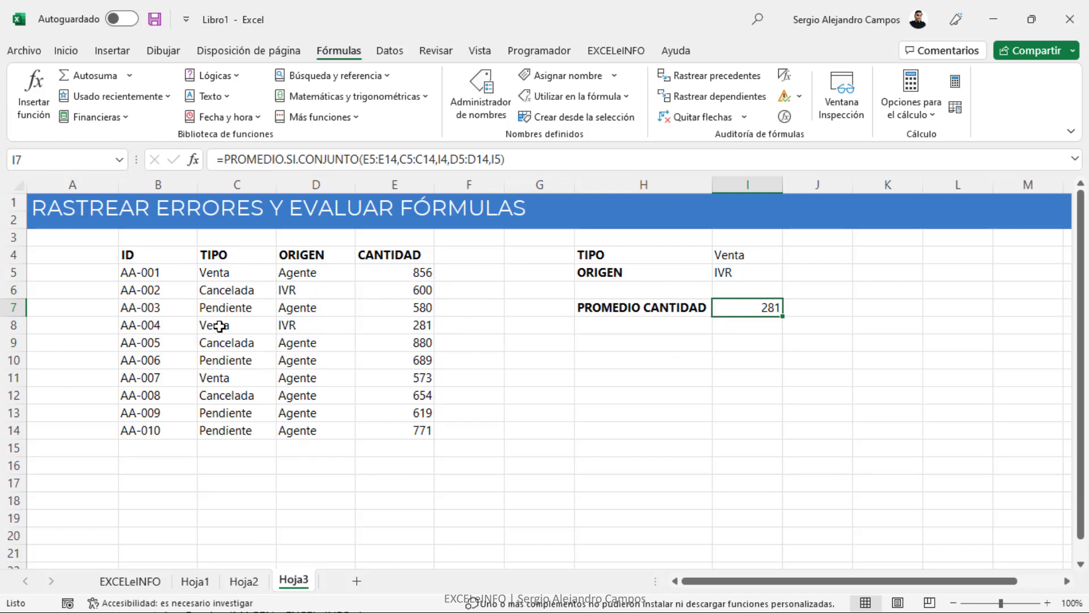
left_click_drag(232, 324, 294, 325)
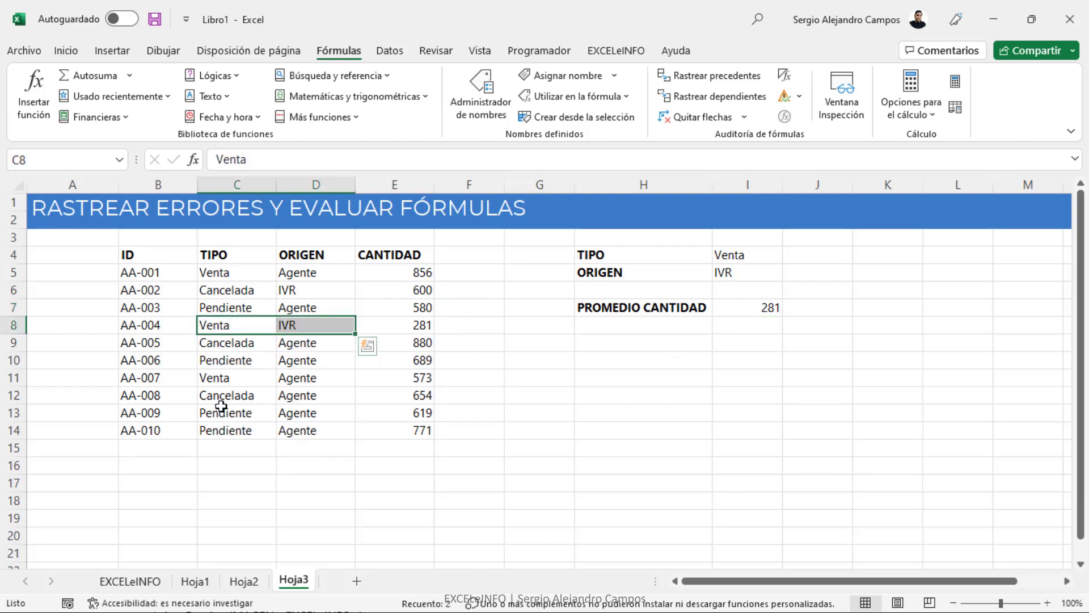
- Set AA-007's ORIGEN in D11 to IVR, raising PROMEDIO CANTIDAD to 427
left_click(293, 381)
key("alt+Down")
key("Down")
key("Return")
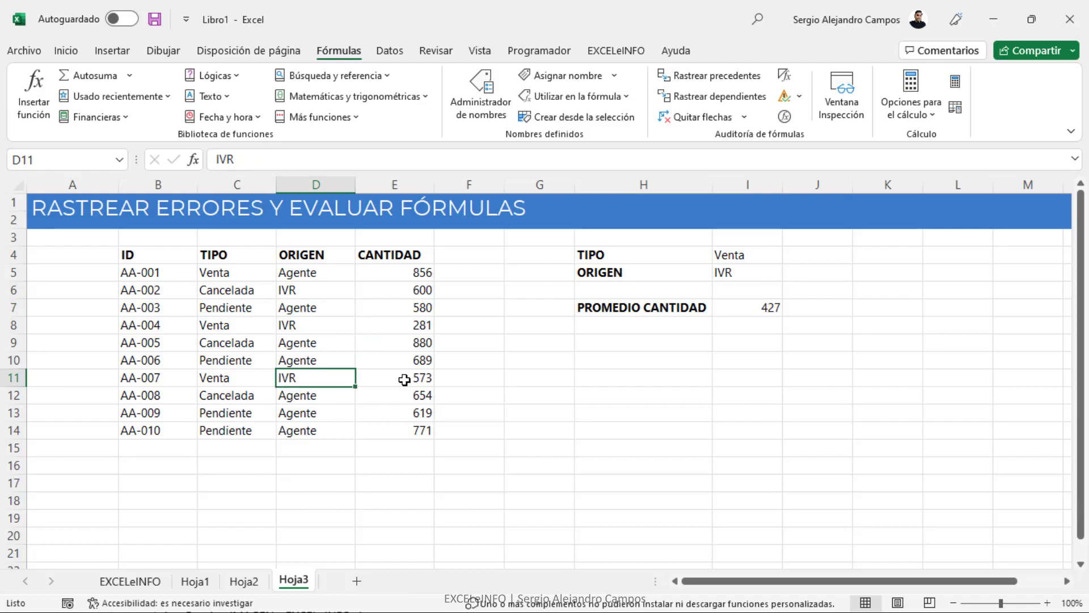
left_click(761, 307)
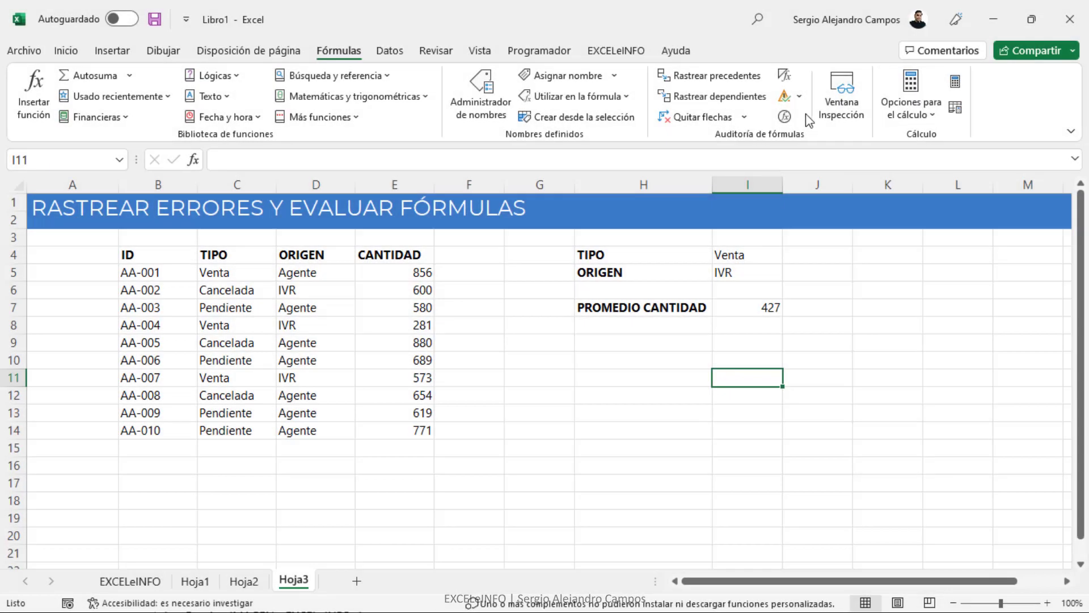
left_click(800, 97)
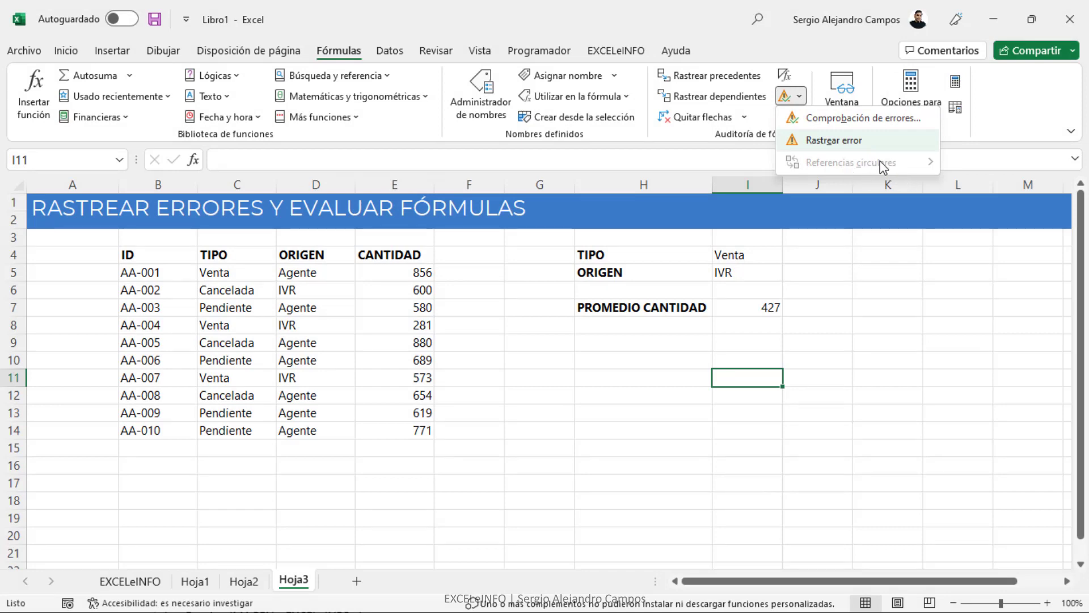
- Enter labels VALOR1 and VALOR2 in H11:H12 with 100 each in I11:I12
left_click(658, 366)
left_click(652, 375)
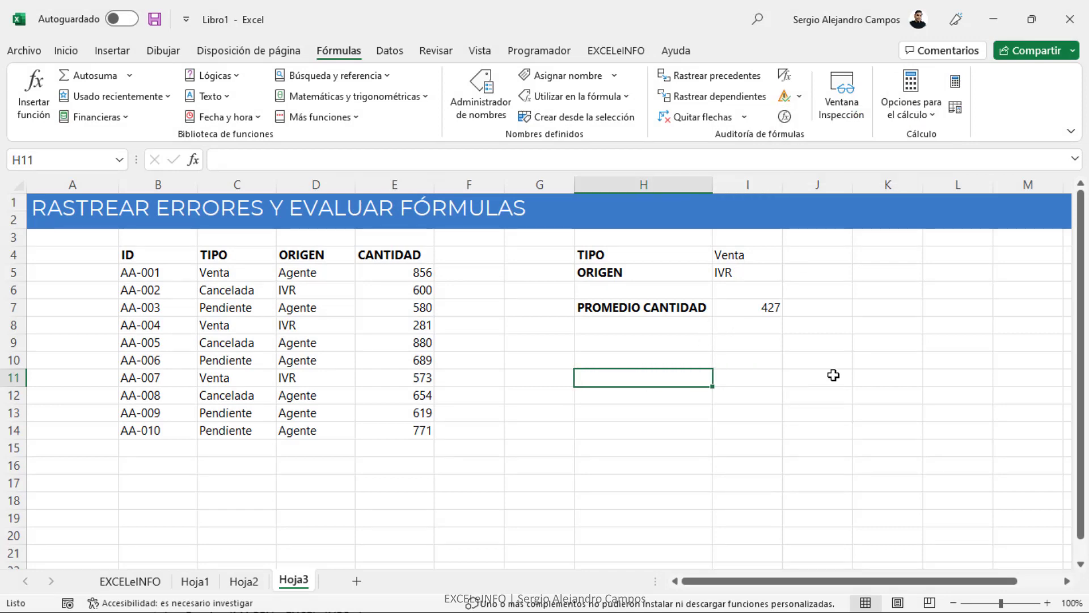
type("VALOR1")
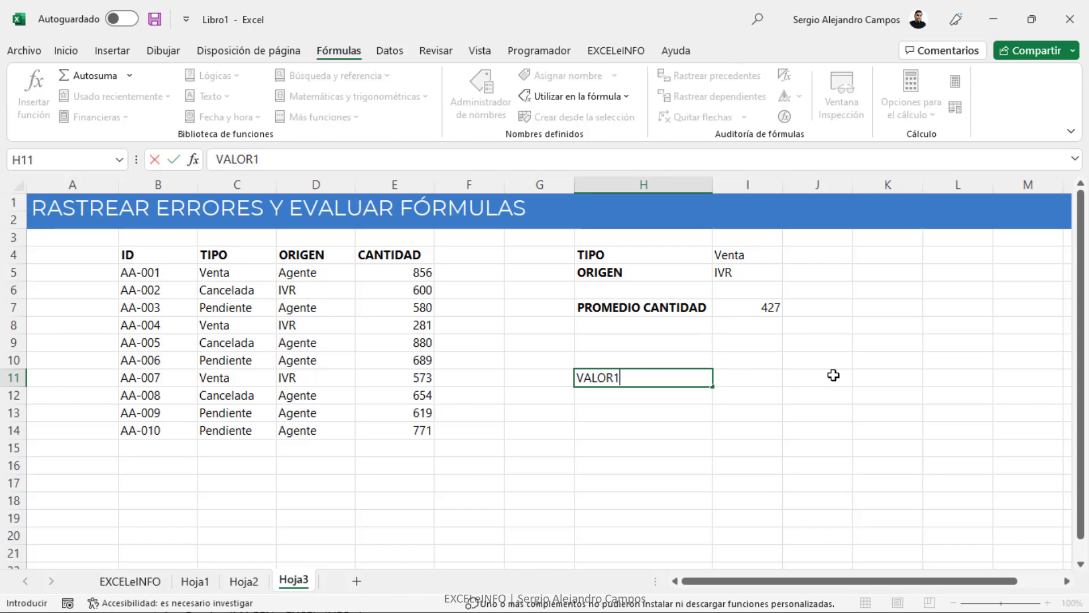
key("Tab")
type("100")
key("Return")
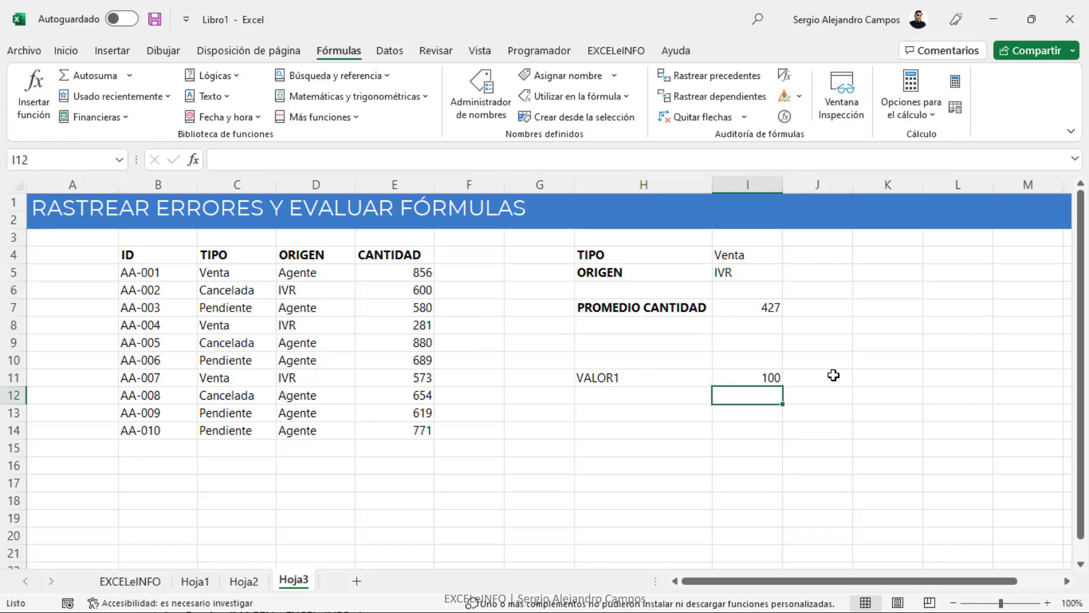
key("Left")
type("VALOR2")
key("Return")
key("Right")
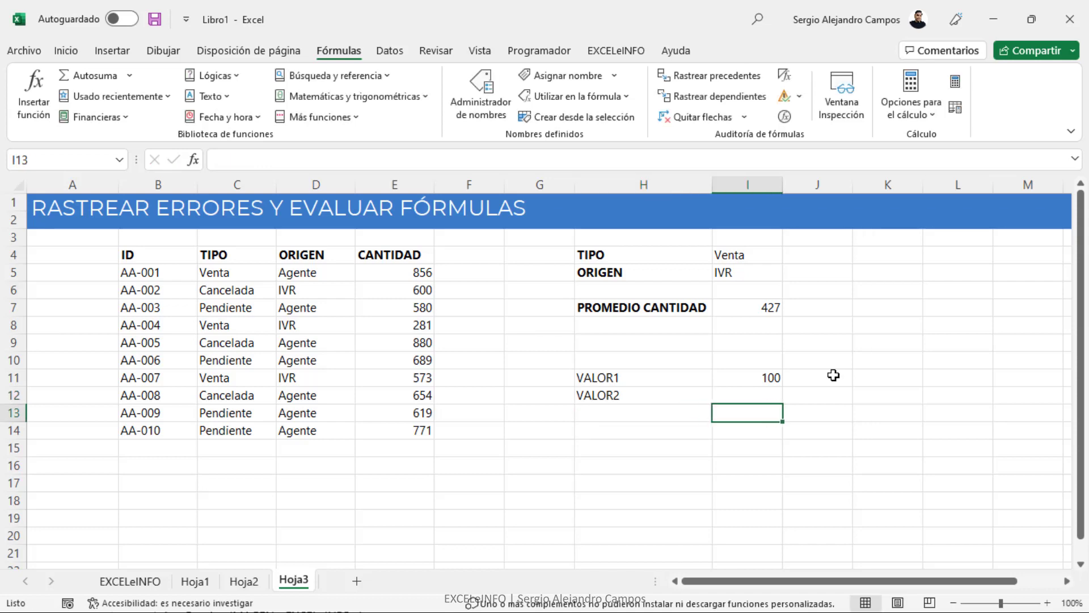
key("Up")
type("100")
key("Return")
- Enter =I11+I12 in I13 to total 200, then reopen it to add J13
type("=")
key("Up")
key("Up")
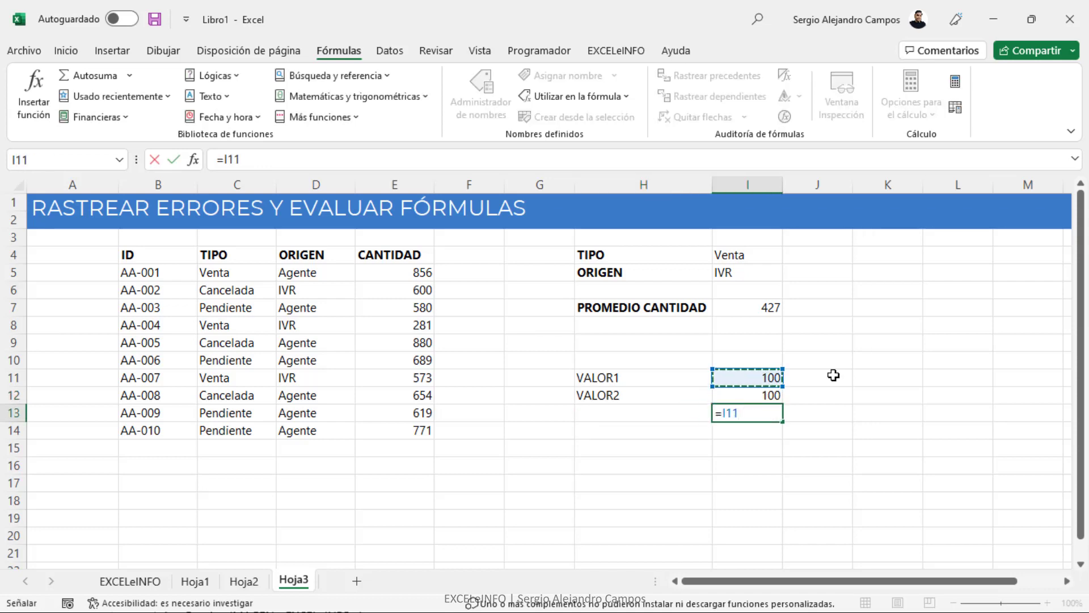
type("+")
key("Up")
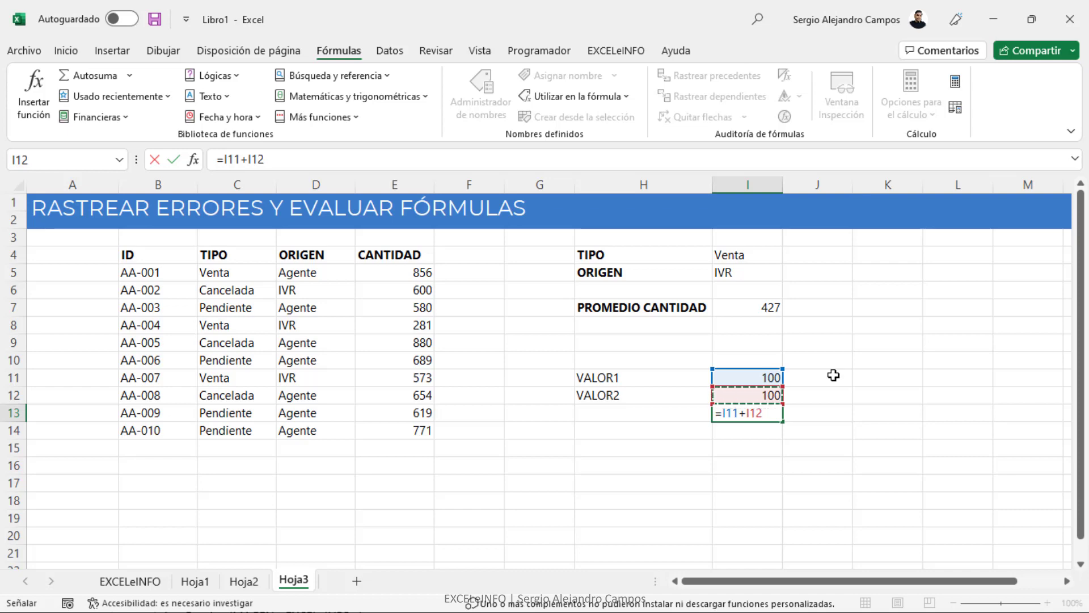
key("Return")
key("Up")
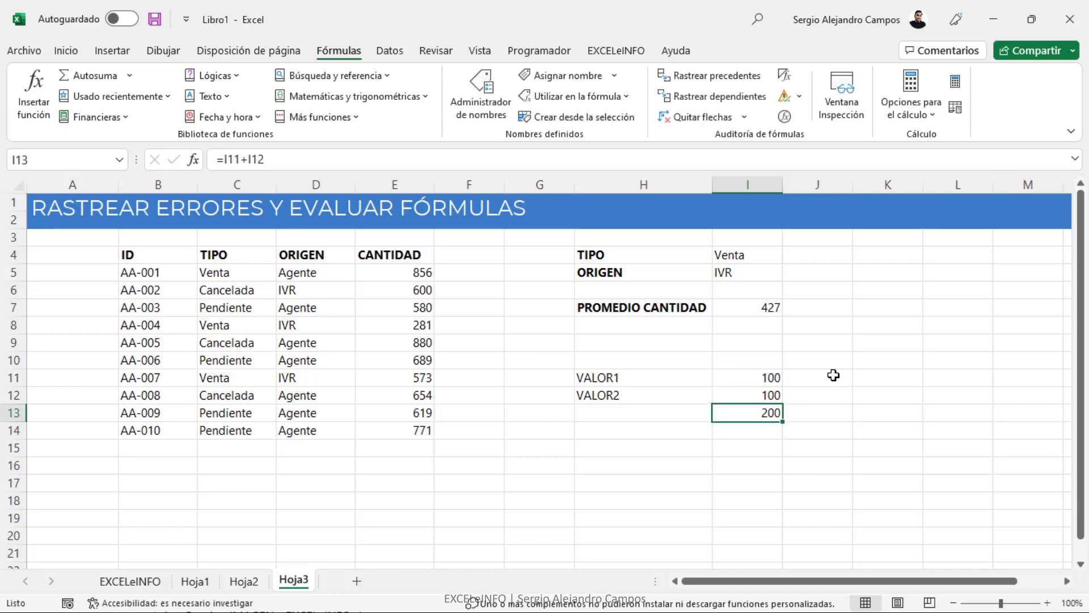
key("F2")
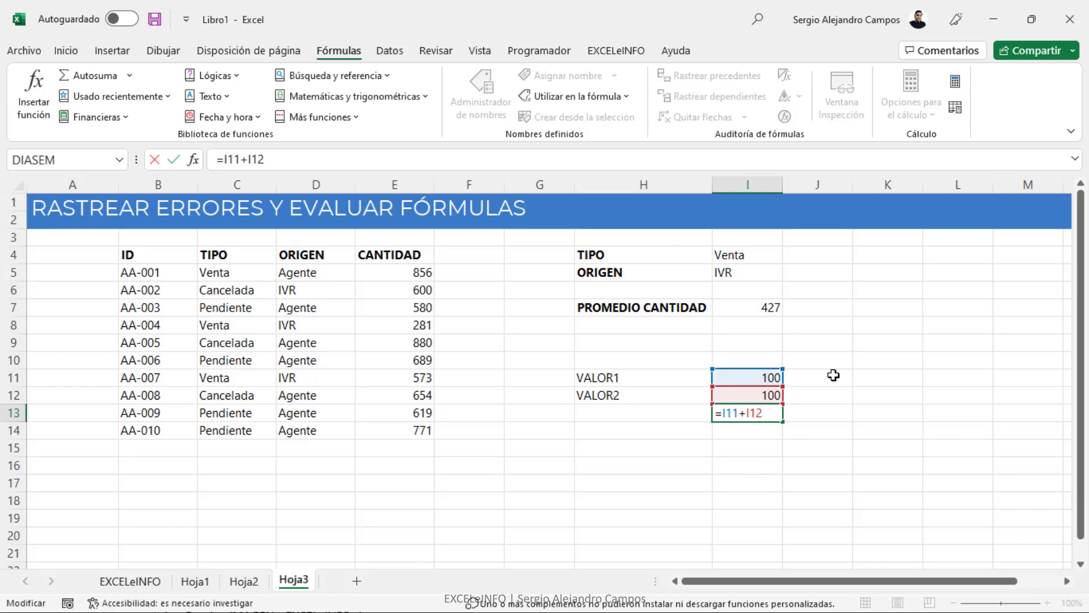
key("F2")
key("Right")
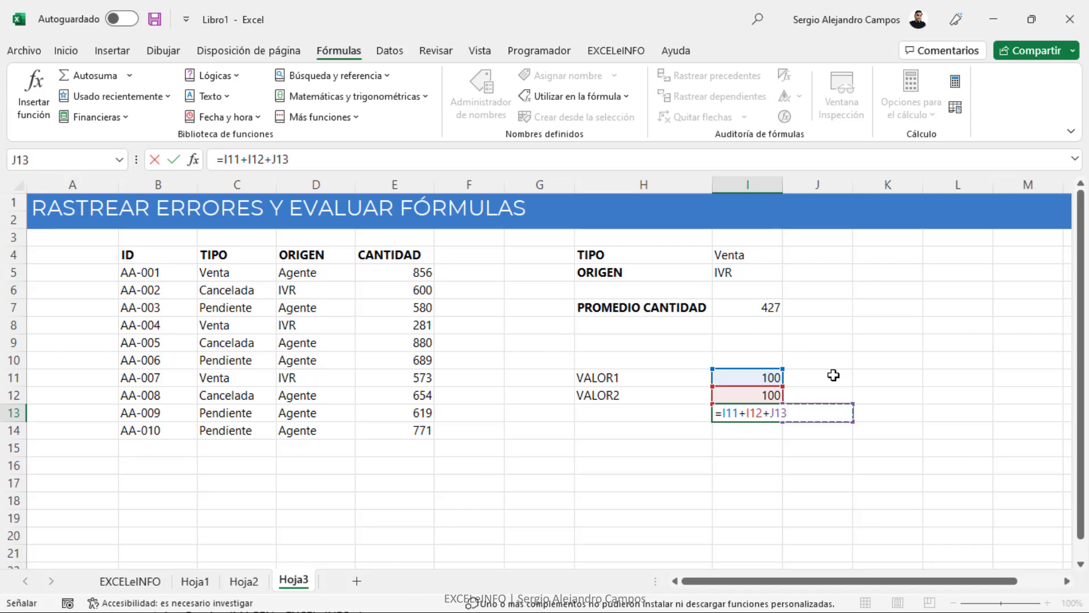
- Change I13's formula to =I11+I12+I13 and acknowledge the circular reference warning, leaving 0
key("Left")
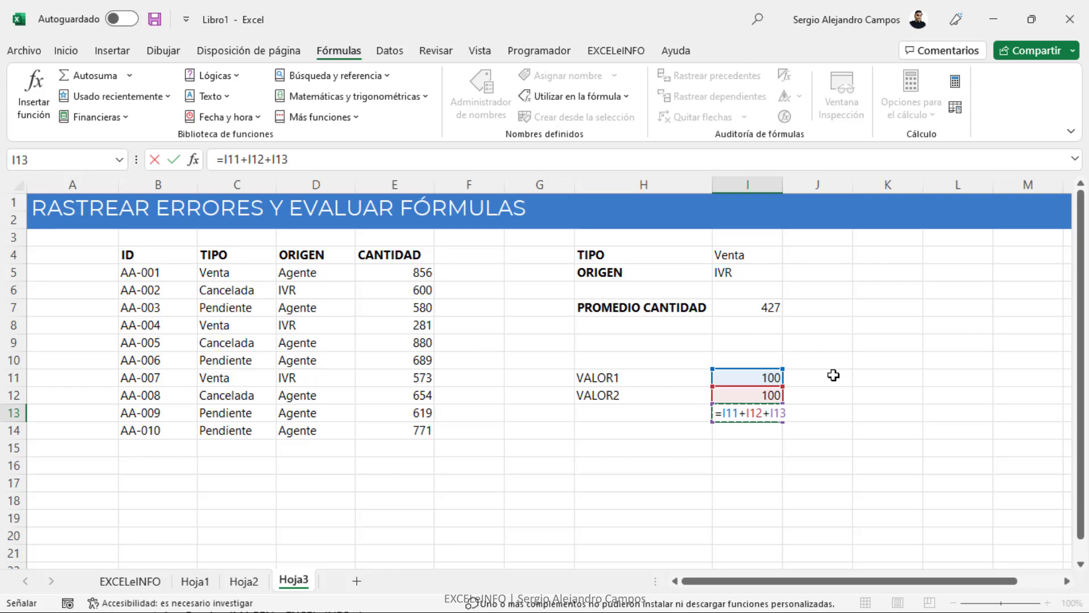
key("Return")
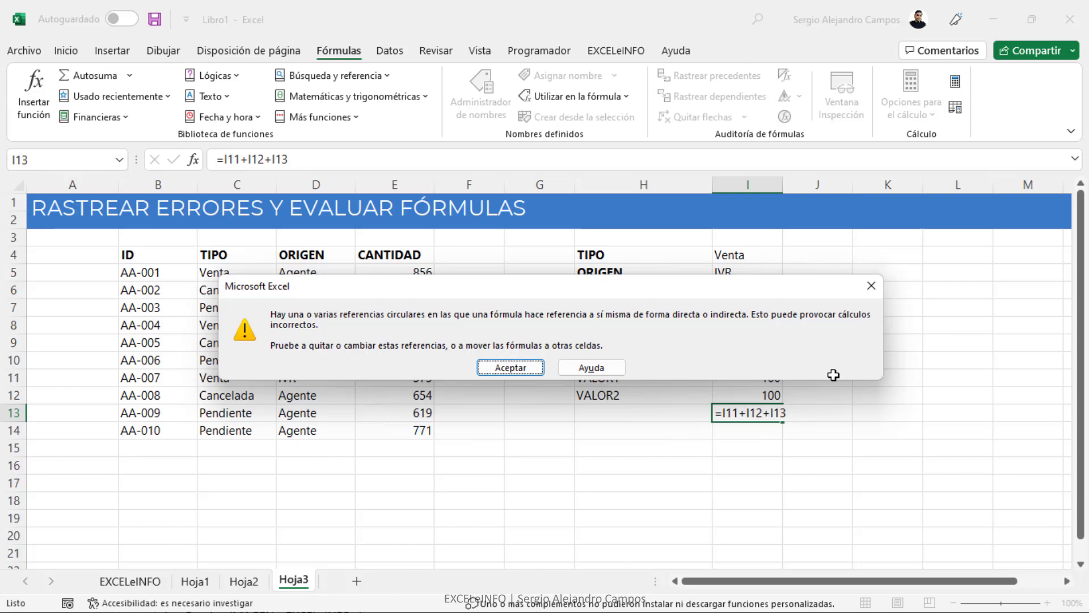
key("Return")
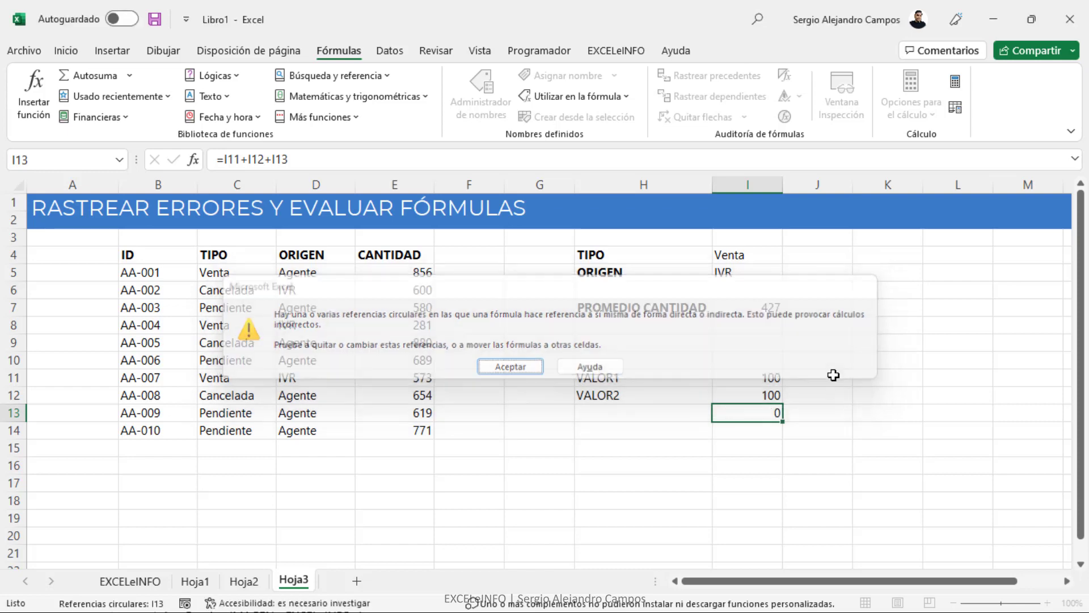
key("Up")
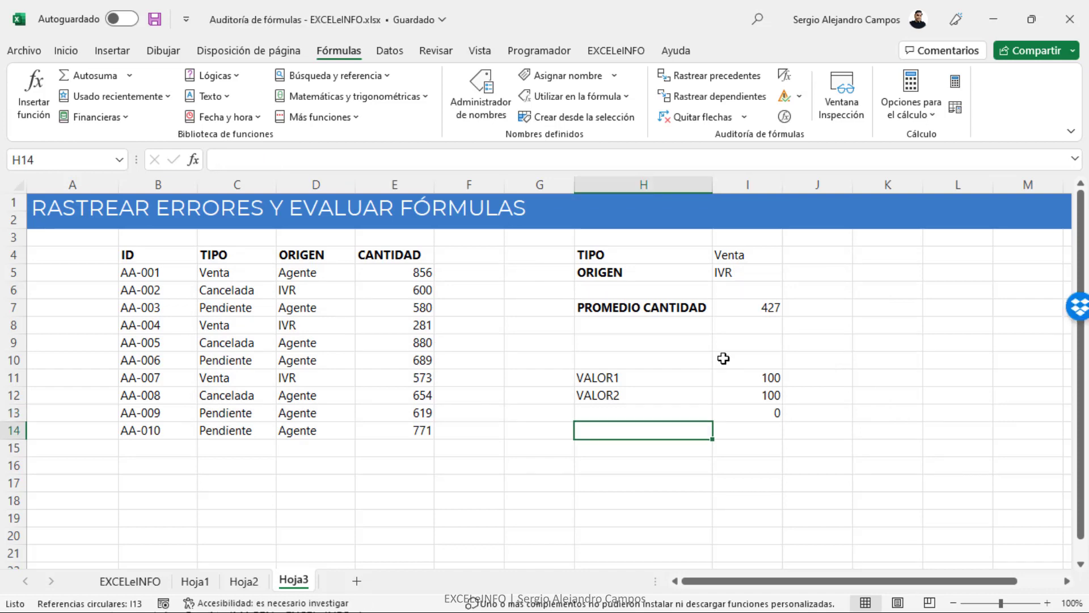
- Close Auditoría de fórmulas, reopen it from recent files, and dismiss the circular-reference warning
left_click(27, 52)
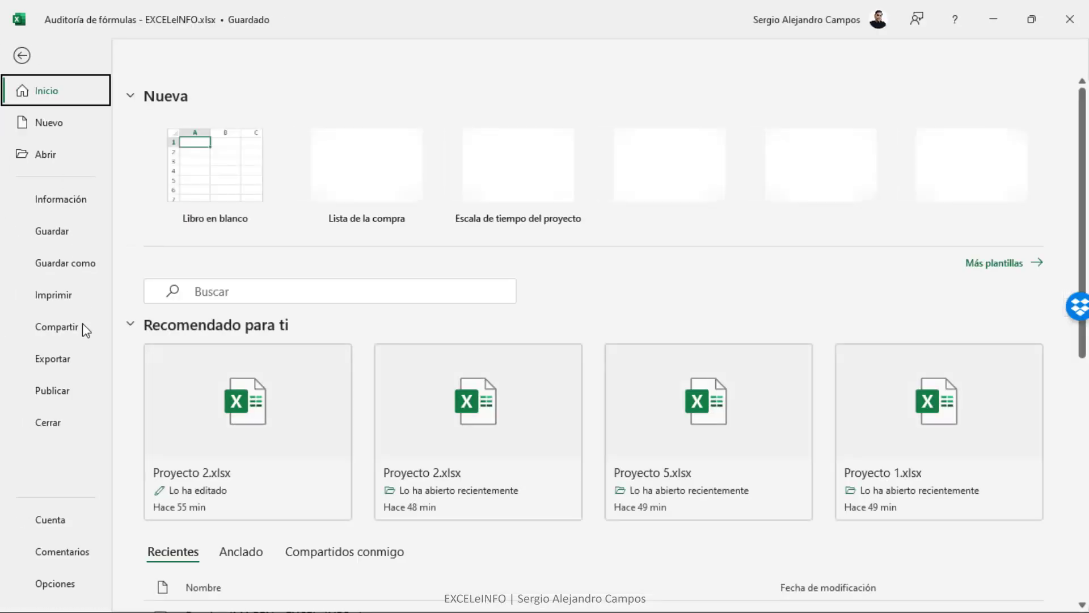
left_click(74, 421)
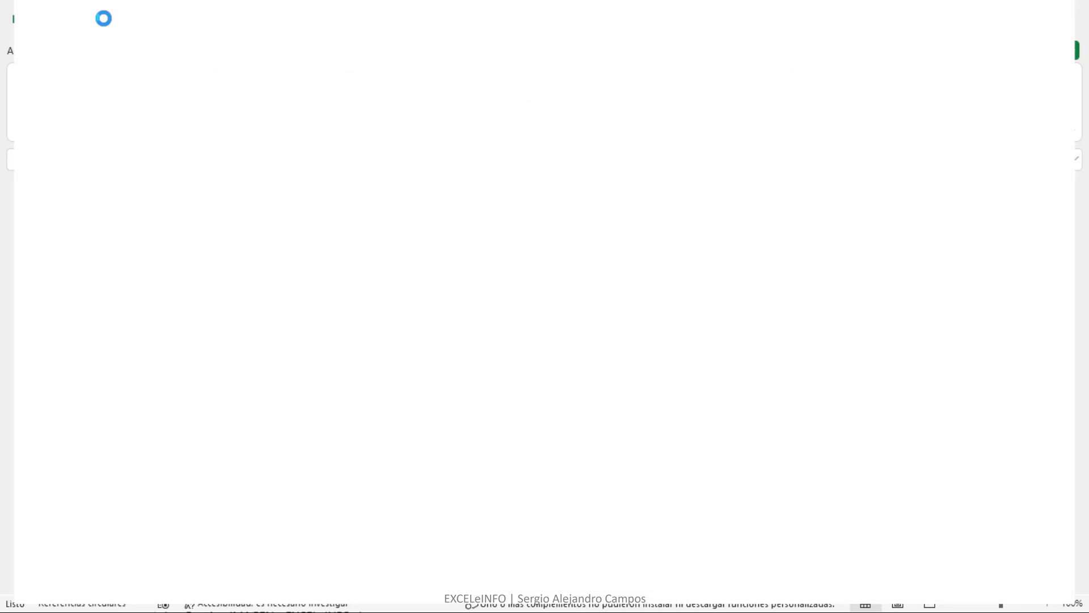
left_click(25, 50)
left_click(337, 550)
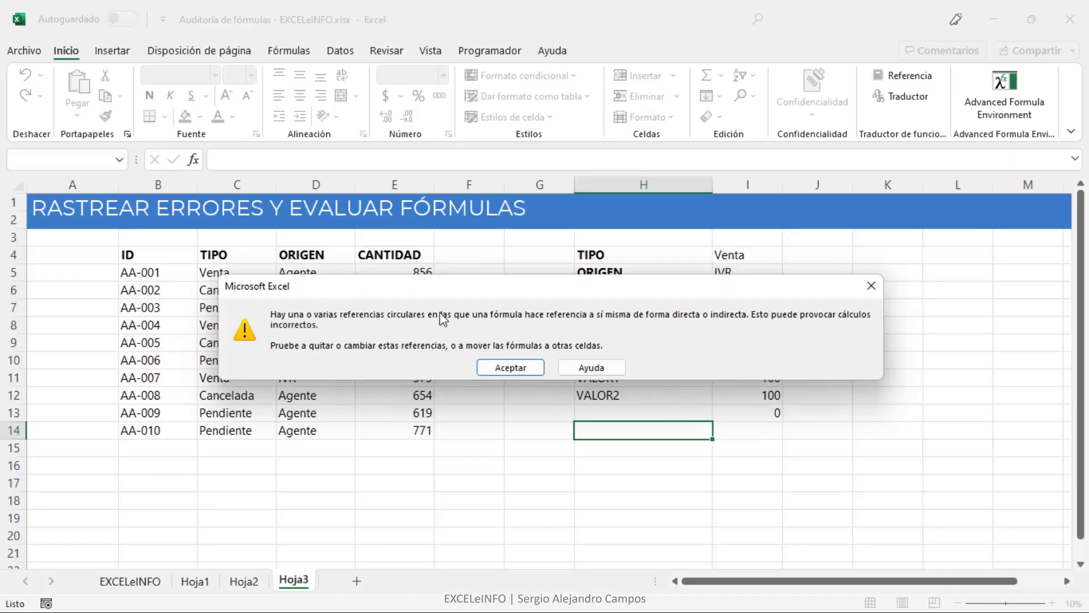
left_click(507, 370)
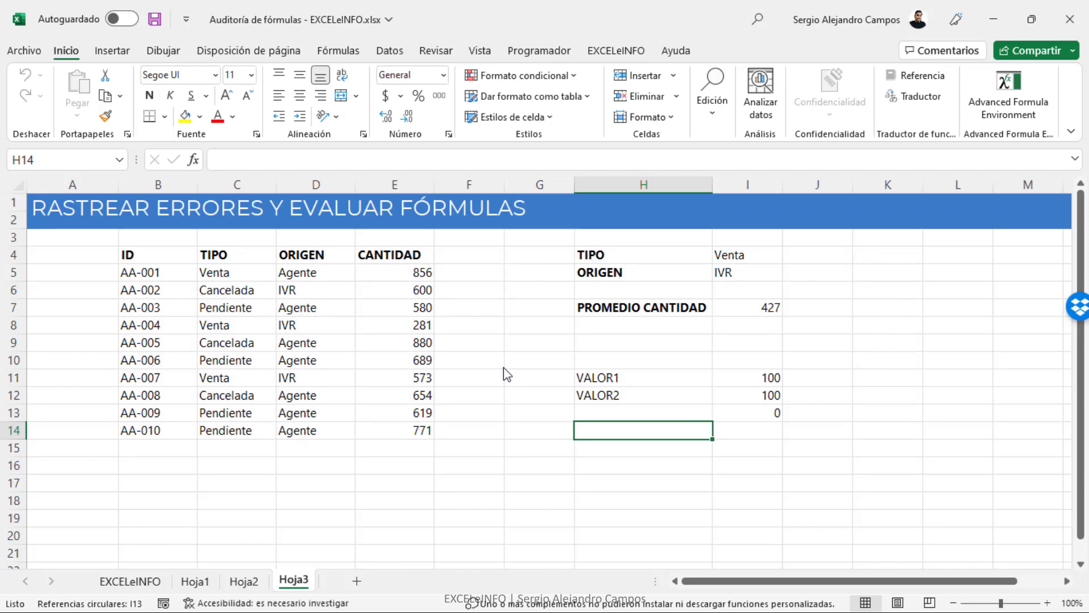
- From Hoja1, use Comprobación de errores > Referencias circulares to jump to Hoja3!$I$13
left_click(199, 590)
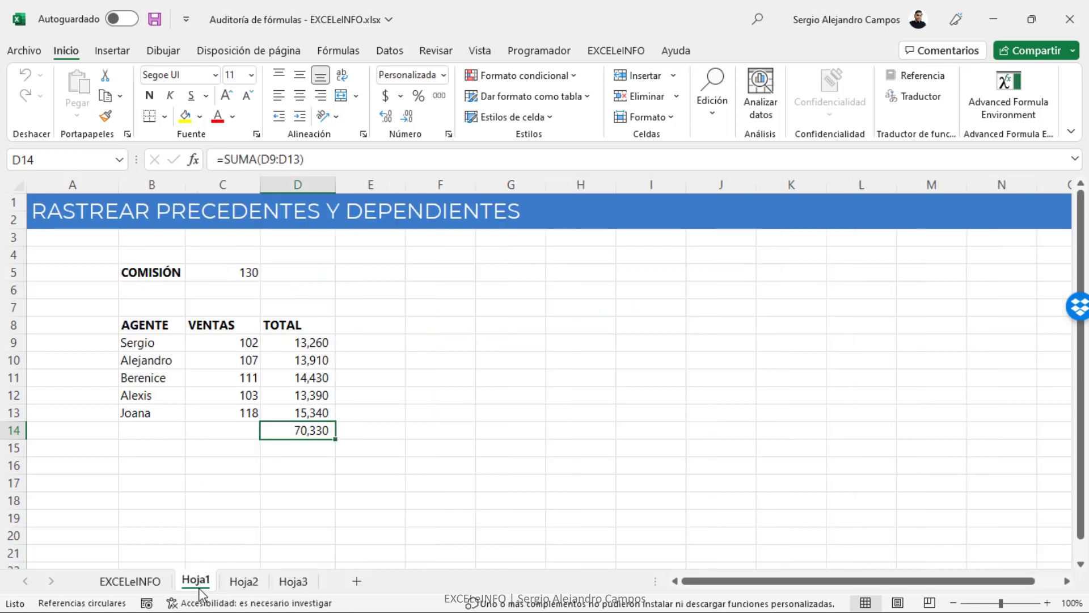
left_click(357, 53)
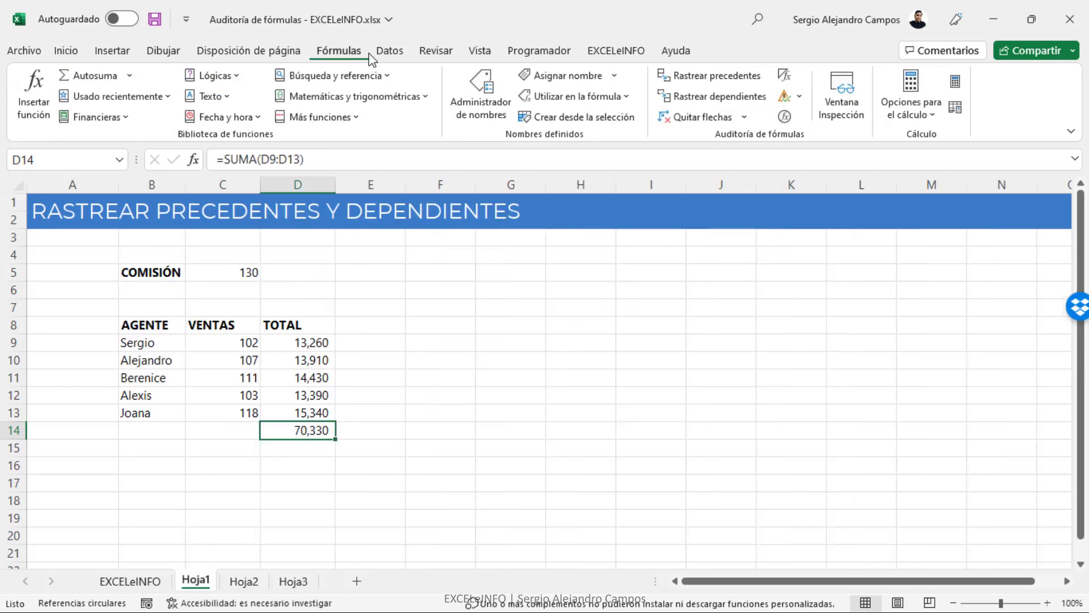
left_click(800, 97)
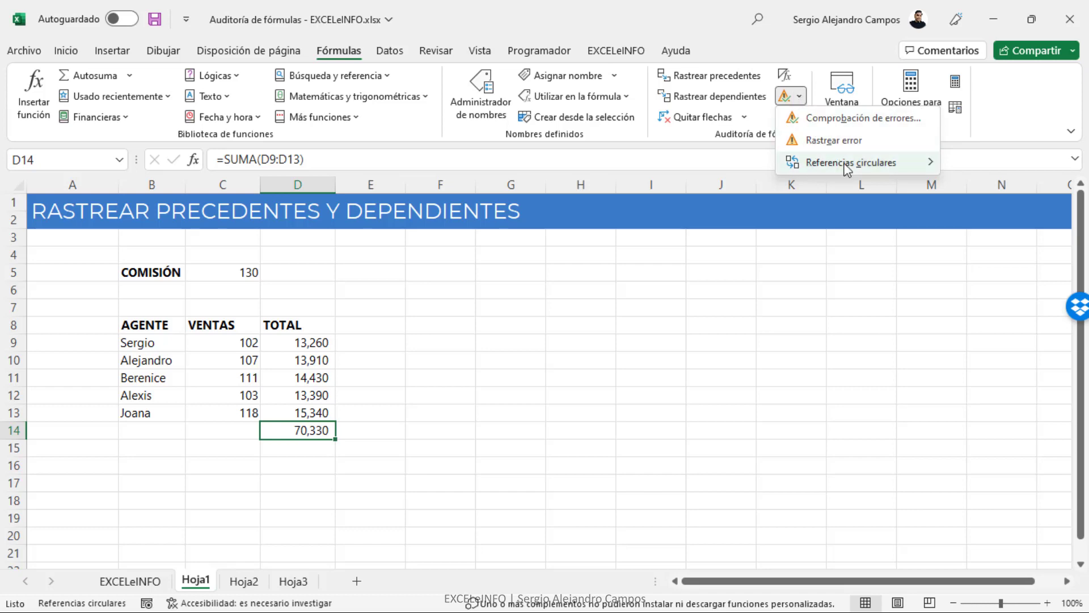
mouse_move(850, 162)
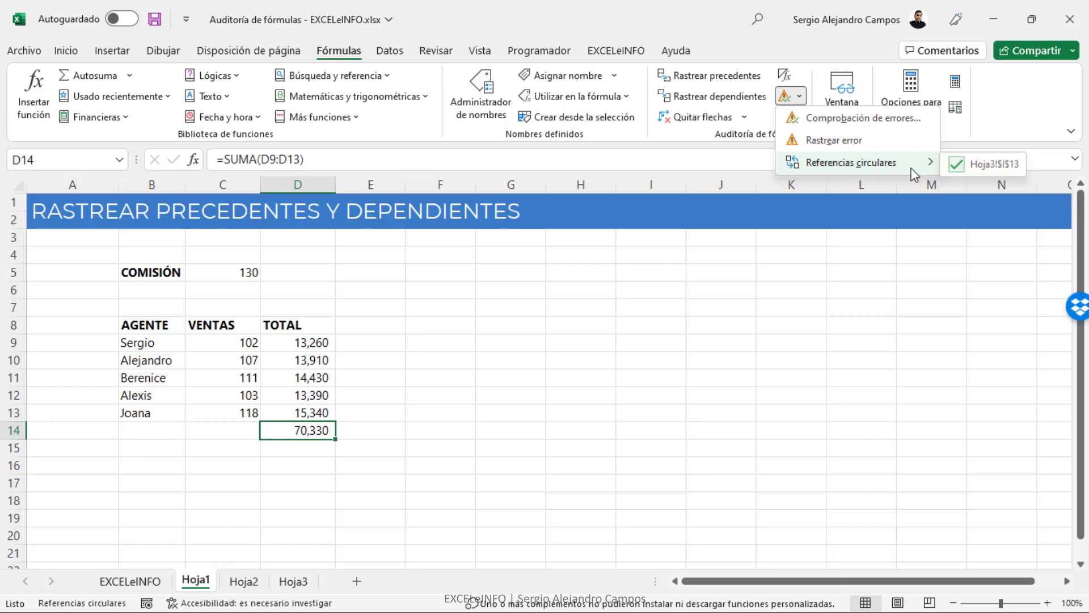
left_click(986, 164)
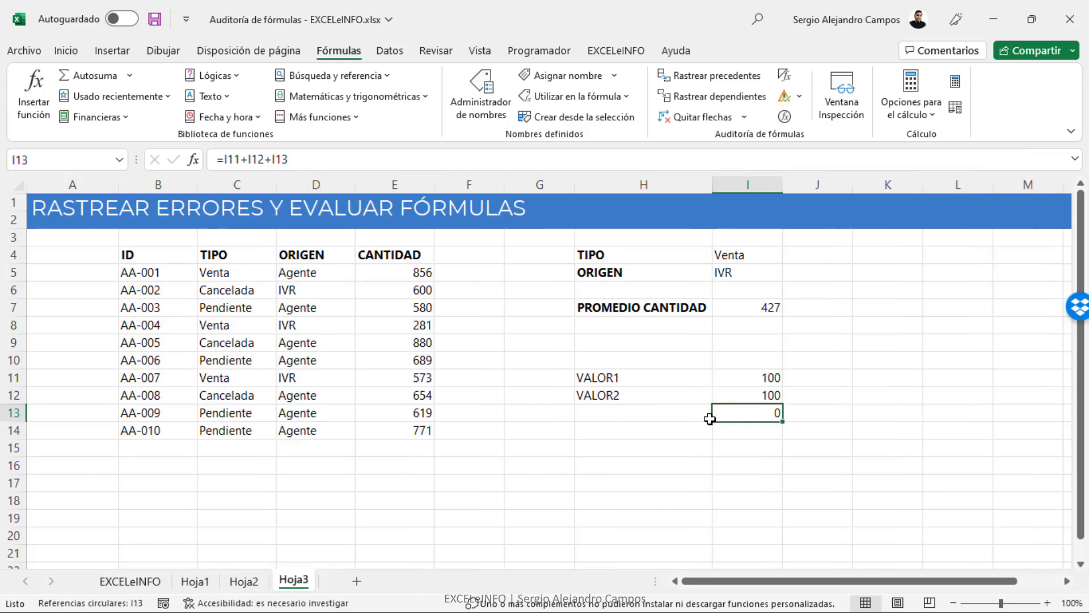
- Trace the precedents of I13 and inspect its source cells I11 and I12
double_click(759, 412)
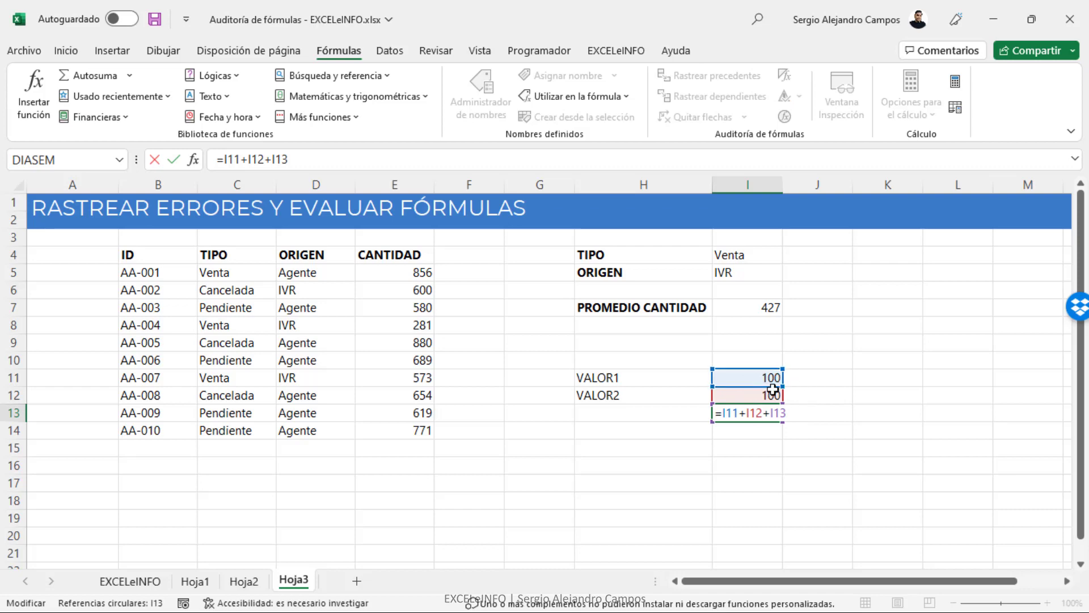
key("Escape")
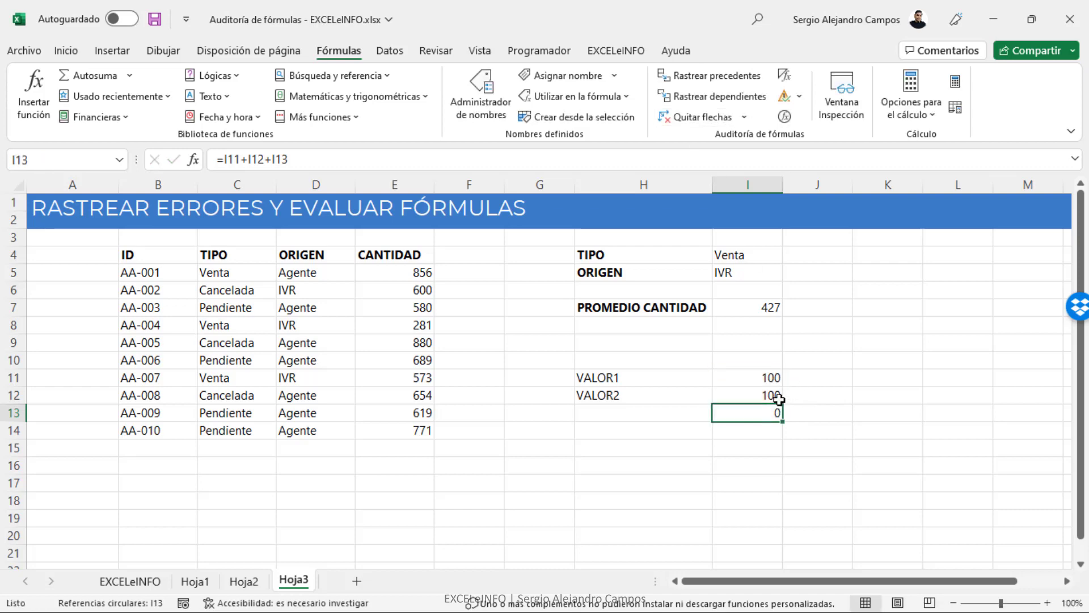
left_click(718, 76)
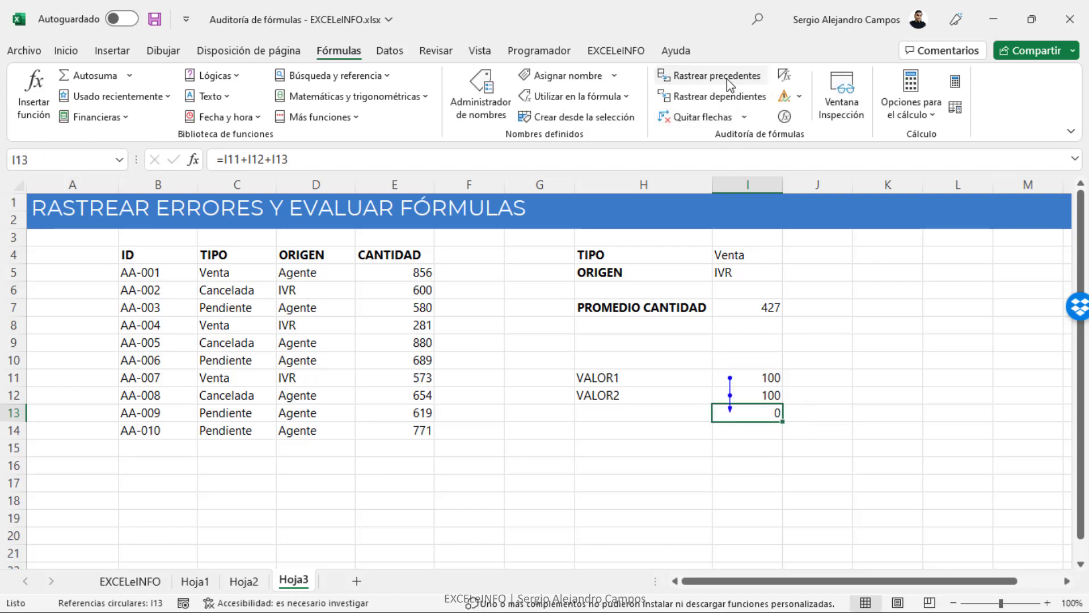
left_click(769, 379)
left_click(770, 396)
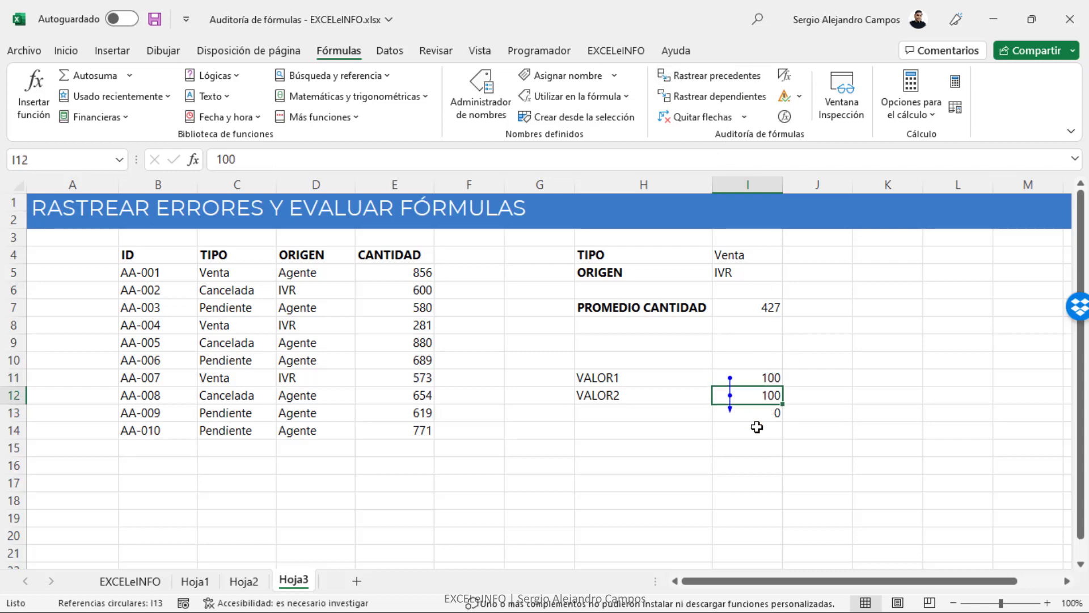
left_click(769, 412)
- Remove +I13 from the formula so I13 reads =I11+I12 and shows 200
double_click(766, 413)
key("Escape")
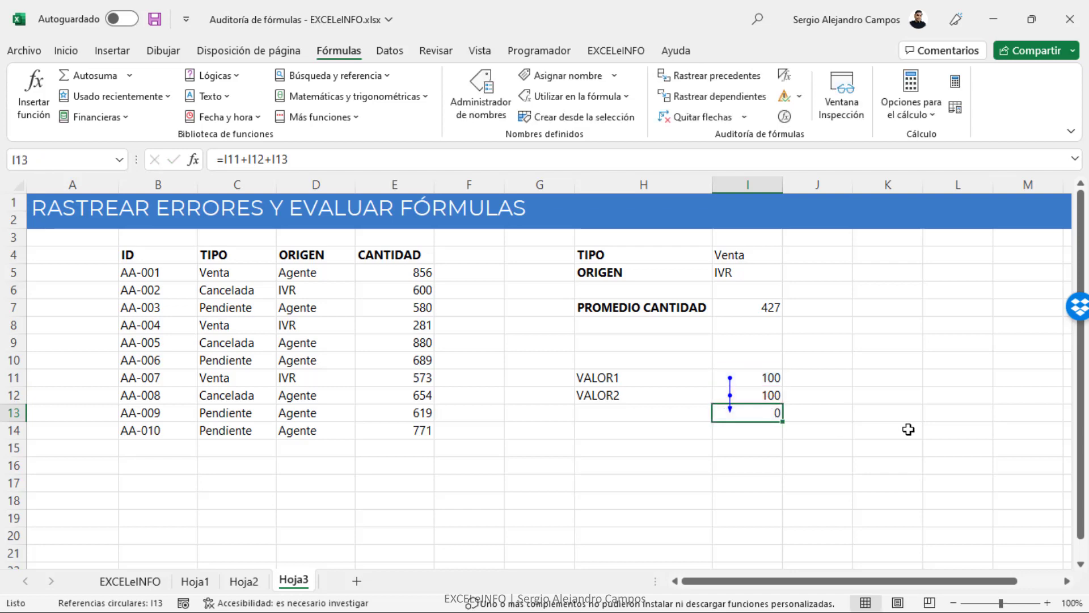
key("F2")
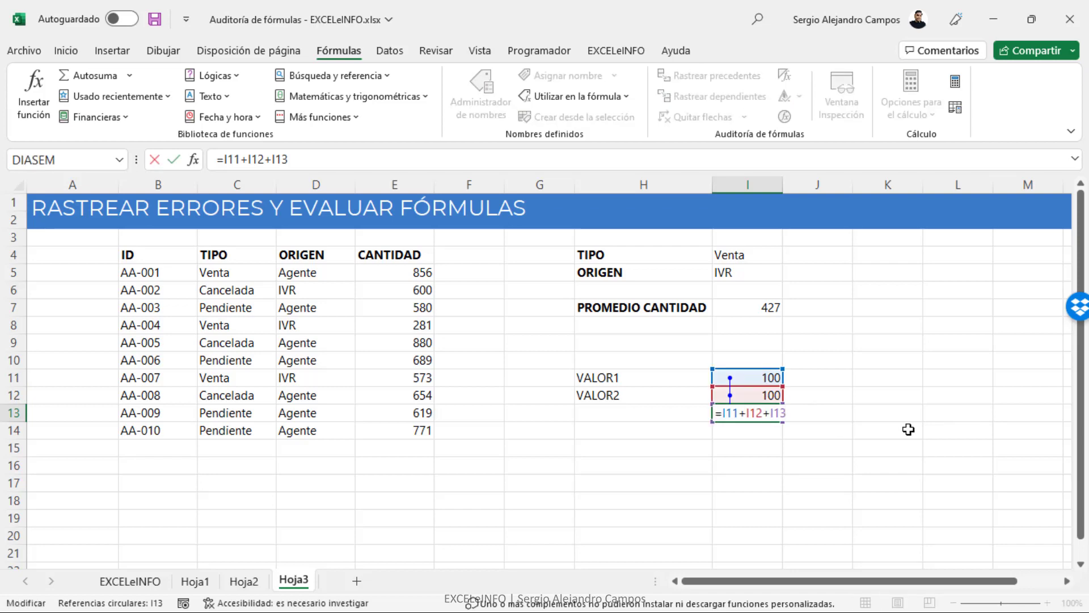
key("BackSpace")
key("BackSpace")
key("BackSpace")
key("BackSpace")
key("Return")
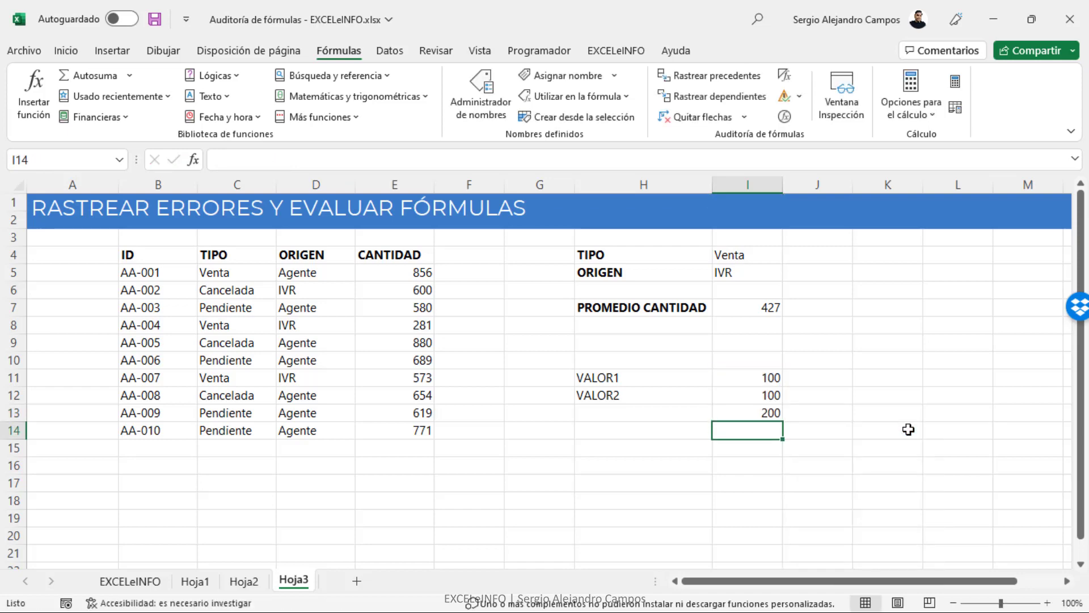
left_click(799, 96)
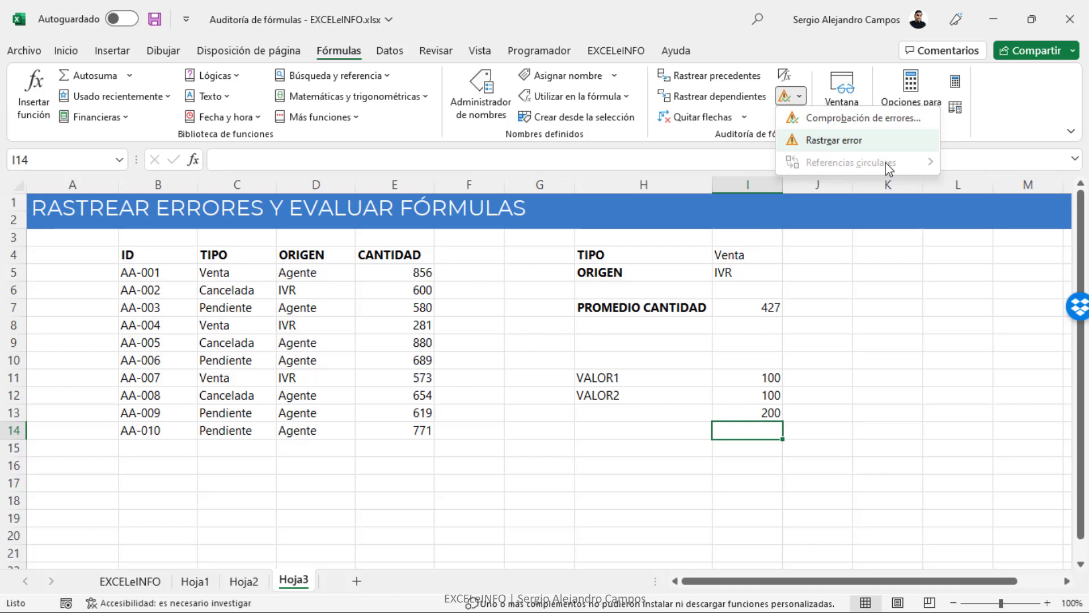
left_click(752, 275)
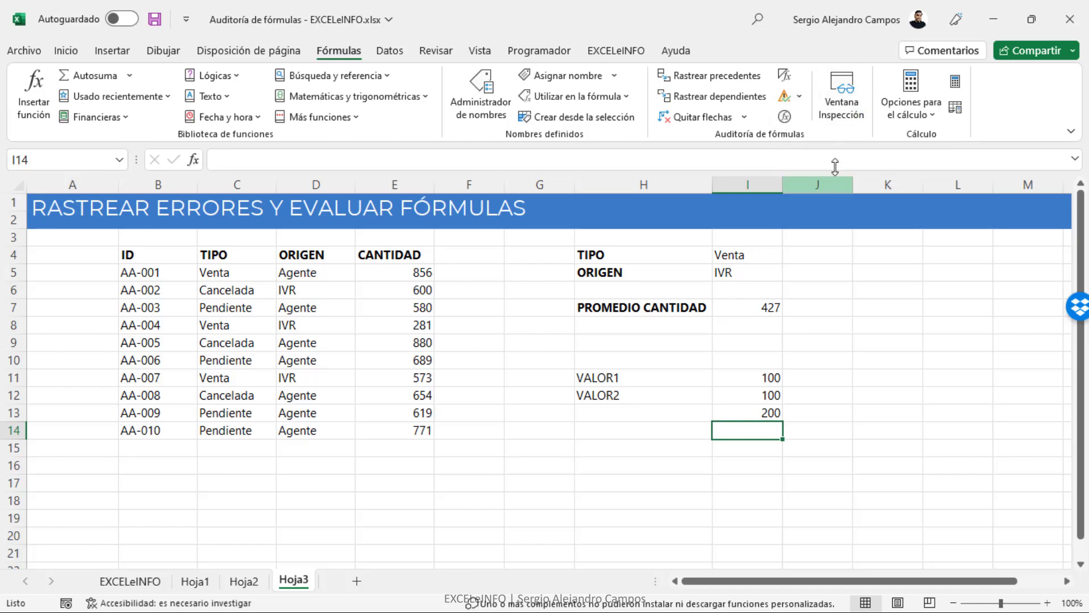